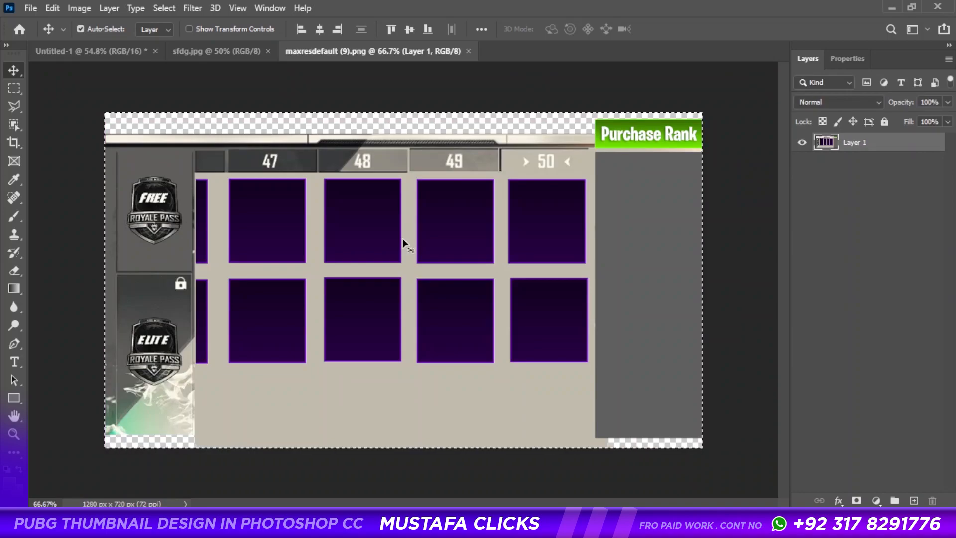
# Paste the Royale Pass reward panel into the thumbnail, align it with the lower-right corner and enlarge it to about 122%.
pyautogui.hotkey('ctrl', 'v')
pyautogui.moveTo(463, 288); pyautogui.dragTo(546, 367)
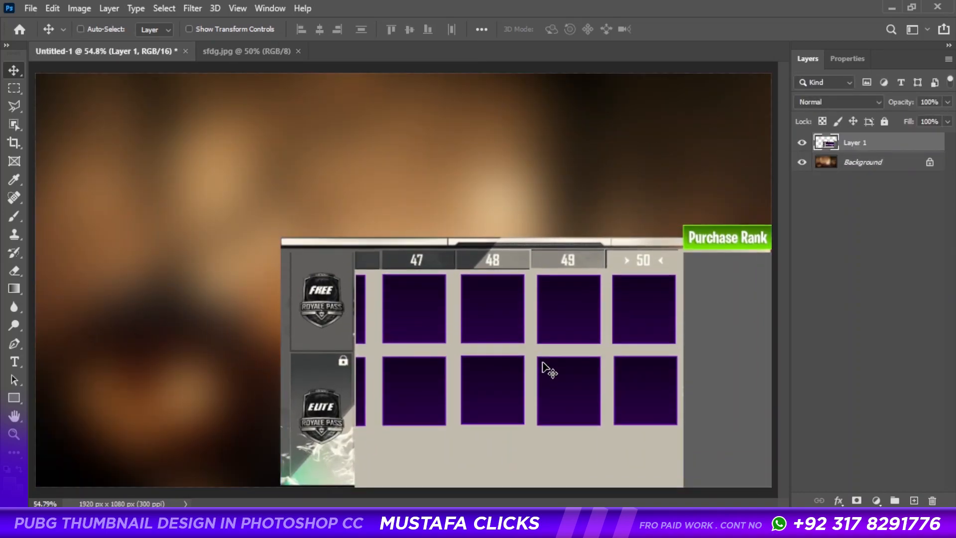
pyautogui.hotkey('ctrl', 't')
pyautogui.moveTo(281, 226); pyautogui.dragTo(170, 171)
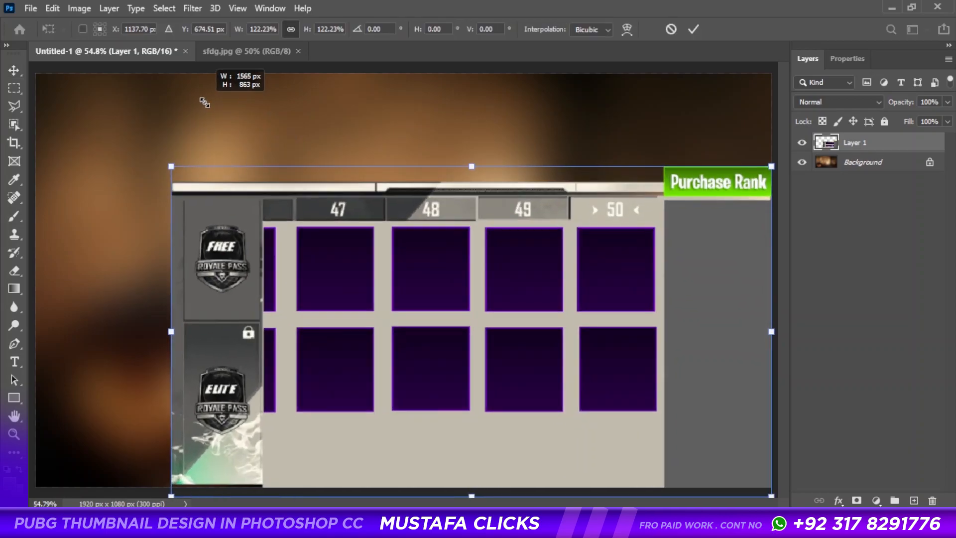
pyautogui.press('Return')
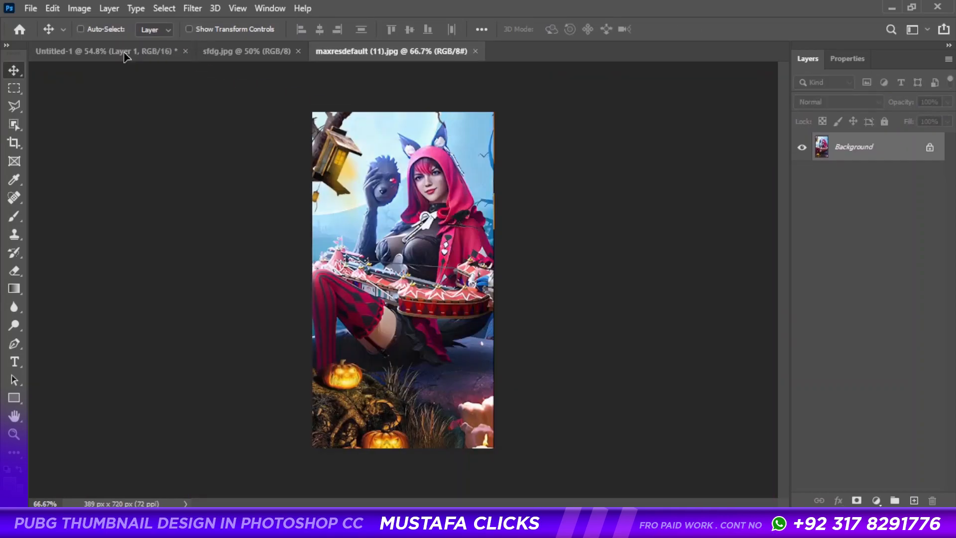
# Bring the red-hooded character artwork into the thumbnail and scale it to full canvas height along the left edge.
pyautogui.moveTo(125, 56); pyautogui.dragTo(110, 348)
pyautogui.hotkey('ctrl', 't')
pyautogui.moveTo(183, 211); pyautogui.dragTo(283, 79)
pyautogui.press('Return')
# Shift the reward panel layer right and scale it down to fit beside the character artwork.
pyautogui.rightClick(374, 228)
pyautogui.click(380, 235)
pyautogui.moveTo(368, 241); pyautogui.dragTo(394, 246)
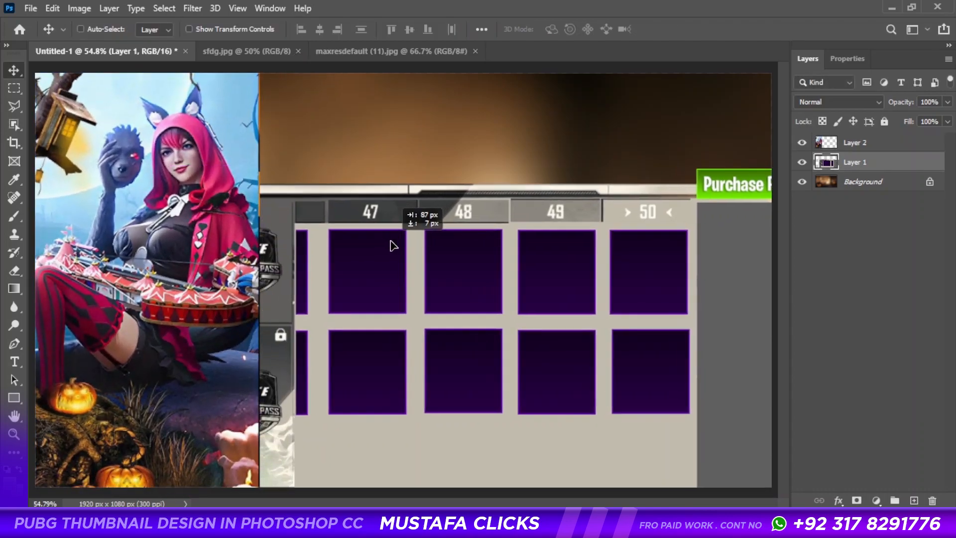
pyautogui.hotkey('ctrl', 't')
pyautogui.moveTo(503, 168); pyautogui.dragTo(504, 216)
pyautogui.moveTo(504, 290); pyautogui.dragTo(519, 289)
pyautogui.press('Return')
# Move the reward panel up to leave a header strip above it and an empty strip below it.
pyautogui.press('Up')
pyautogui.press('Up')
pyautogui.press('Up')
pyautogui.press('Up')
pyautogui.press('Up')
pyautogui.moveTo(653, 282); pyautogui.dragTo(651, 281)
pyautogui.moveTo(532, 319); pyautogui.dragTo(532, 268)
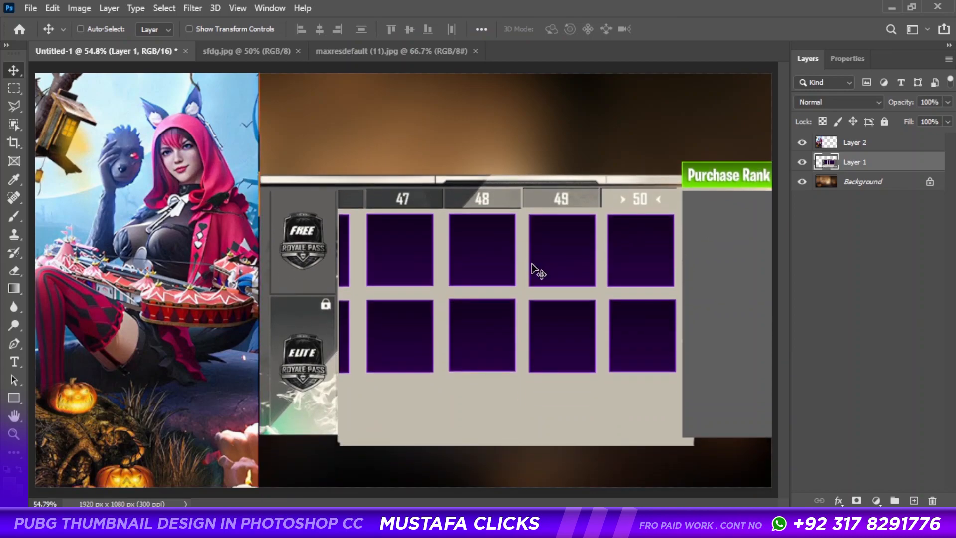
# Delete the uneven lower edge of the reward panel with a rectangular selection, leaving a straight edge.
pyautogui.press('m')
pyautogui.moveTo(242, 475); pyautogui.dragTo(795, 437)
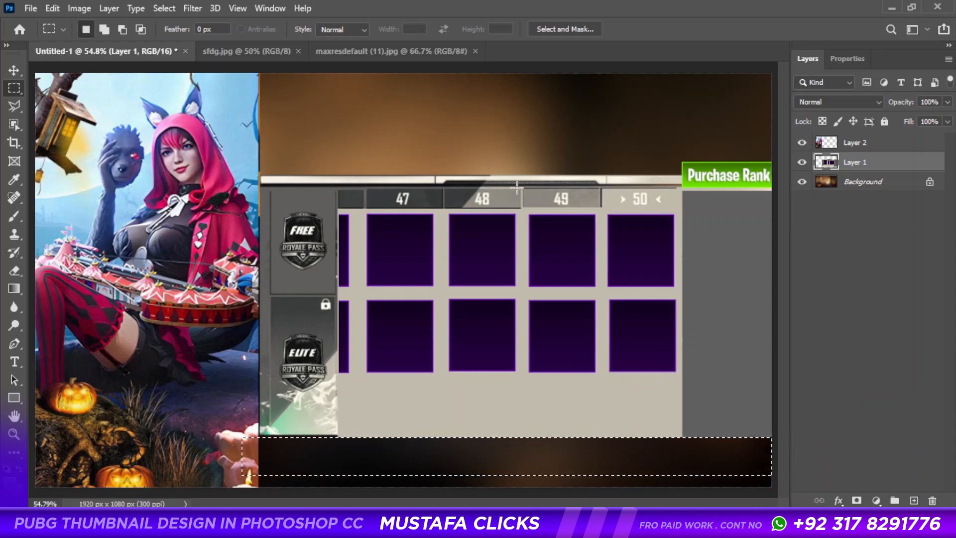
pyautogui.moveTo(255, 474); pyautogui.dragTo(857, 433)
pyautogui.press('Delete')
pyautogui.hotkey('ctrl', 'd')
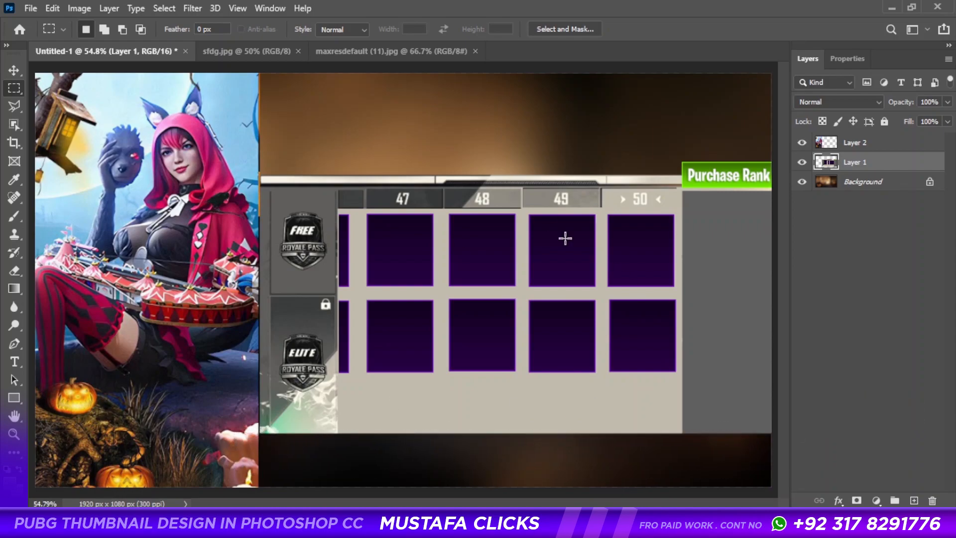
# Duplicate the character layer, scale the copy to about 58% and fit it over the panel's grey area below Purchase Rank.
pyautogui.keyDown('ctrl'); pyautogui.rightClick(183, 160); pyautogui.keyUp('ctrl')
pyautogui.click(192, 166)
pyautogui.keyDown('ctrl'); pyautogui.rightClick(190, 125); pyautogui.keyUp('ctrl')
pyautogui.click(206, 132)
pyautogui.hotkey('ctrl', 'j')
pyautogui.moveTo(223, 167); pyautogui.dragTo(506, 189)
pyautogui.hotkey('ctrl', 't')
pyautogui.moveTo(432, 93); pyautogui.dragTo(451, 336)
pyautogui.moveTo(440, 374); pyautogui.dragTo(739, 230)
pyautogui.moveTo(777, 366); pyautogui.dragTo(814, 435)
pyautogui.moveTo(704, 348); pyautogui.dragTo(684, 347)
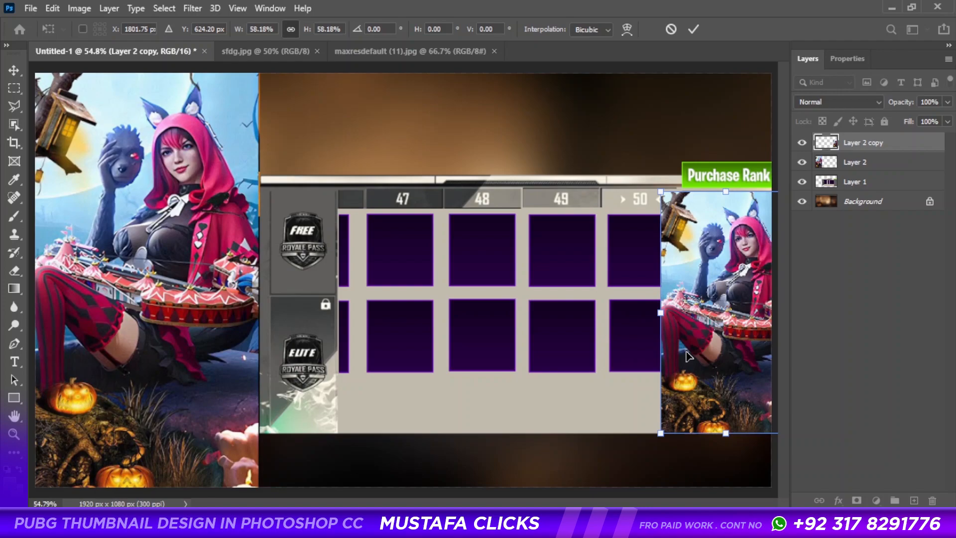
pyautogui.press('Return')
# Delete the part of the character copy that overlaps the panel's rank 50 column.
pyautogui.press('m')
pyautogui.moveTo(632, 171)
pyautogui.mouseDown()
pyautogui.moveTo(691, 433)
pyautogui.moveTo(681, 456)
pyautogui.mouseUp()
pyautogui.press('Delete')
pyautogui.hotkey('ctrl', 'd')
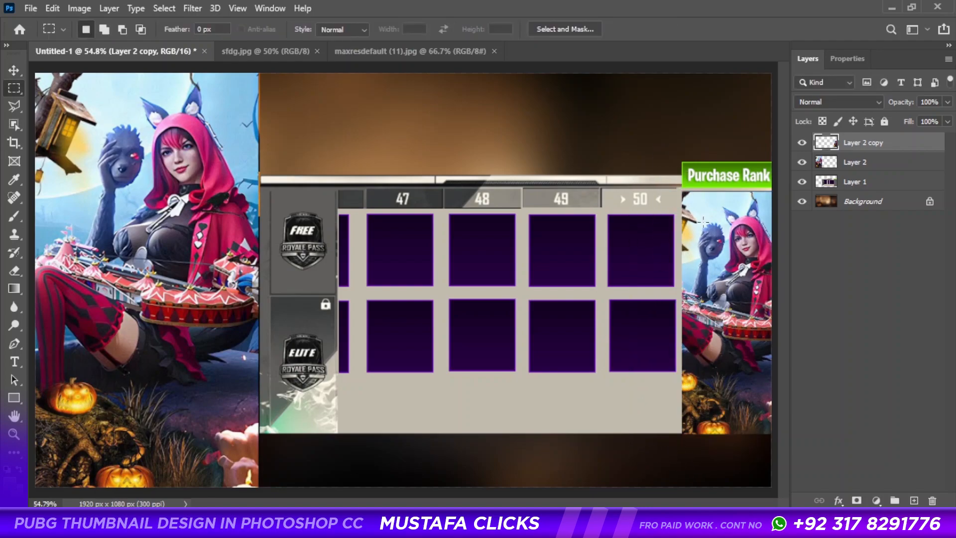
# Select the Purchase Rank button on the panel layer and shift its hue from green to red.
pyautogui.click(885, 181)
pyautogui.moveTo(678, 159); pyautogui.dragTo(773, 190)
pyautogui.hotkey('ctrl', 'u')
pyautogui.moveTo(540, 298); pyautogui.dragTo(501, 300)
pyautogui.click(705, 231)
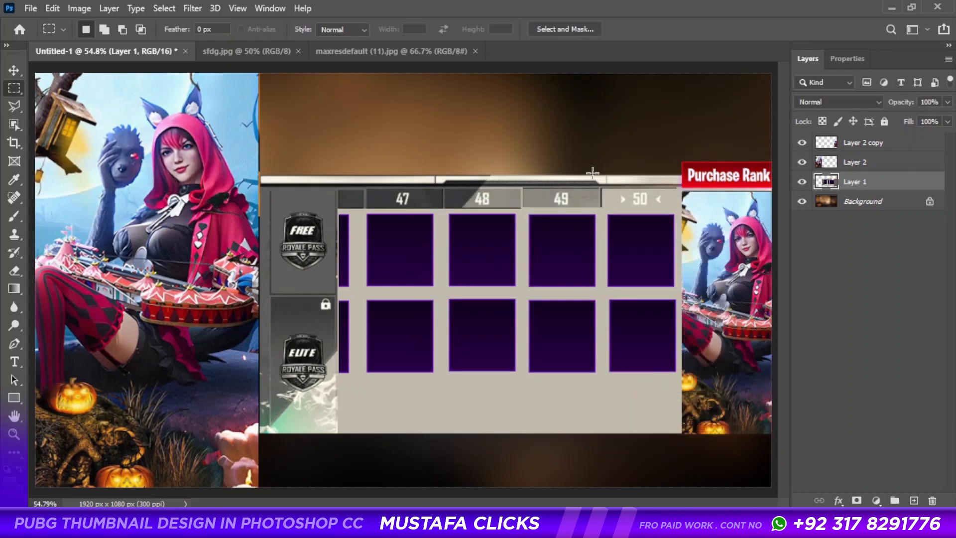
pyautogui.hotkey('ctrl', 'd')
pyautogui.press('v')
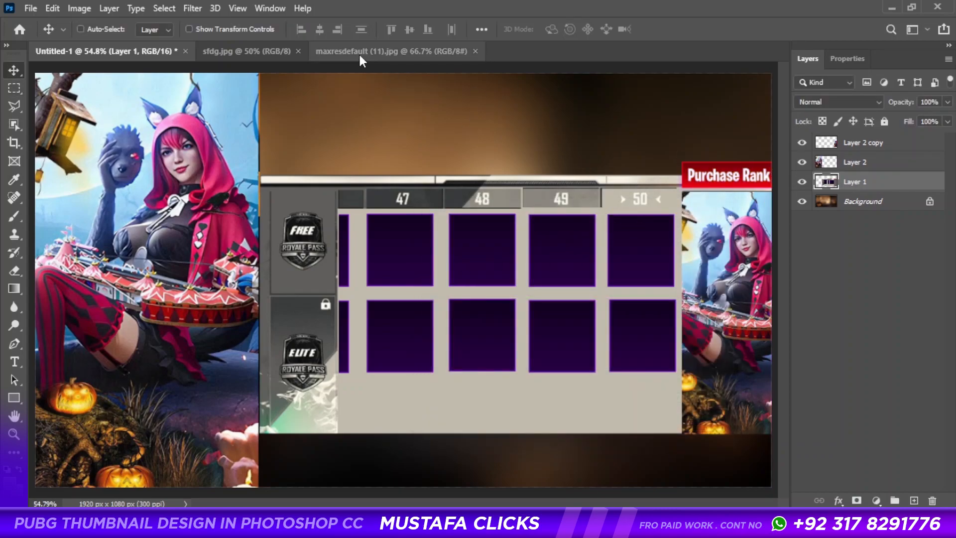
# Bring the sfdg.jpg pumpkin scene into the thumbnail, behind the reward panel, and resize it to fill the header area.
pyautogui.click(272, 52)
pyautogui.moveTo(388, 169); pyautogui.dragTo(397, 204)
pyautogui.moveTo(294, 274); pyautogui.dragTo(323, 203)
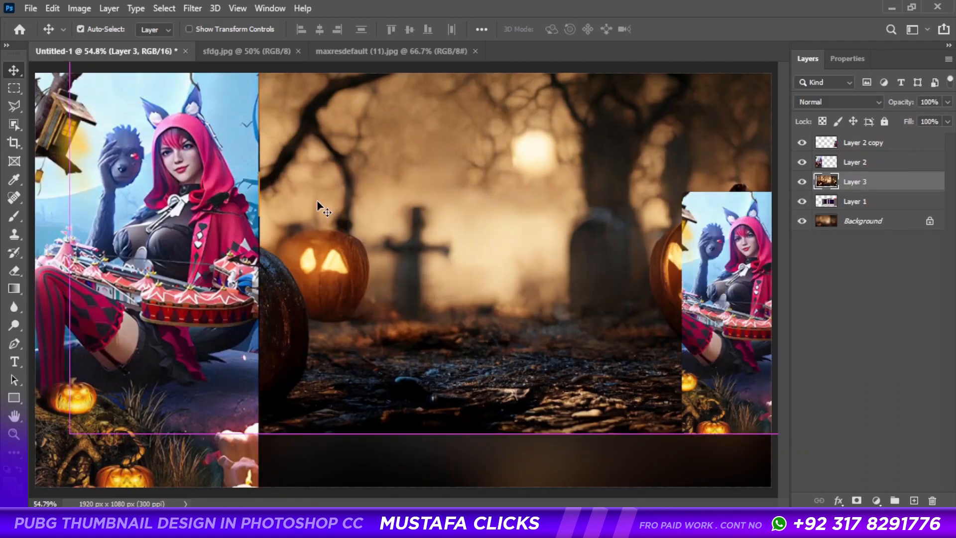
pyautogui.hotkey('ctrl', 't')
pyautogui.moveTo(70, 228); pyautogui.dragTo(235, 228)
pyautogui.moveTo(480, 213); pyautogui.dragTo(497, 92)
pyautogui.moveTo(475, 137); pyautogui.dragTo(478, 107)
pyautogui.moveTo(659, 77); pyautogui.dragTo(790, 79)
pyautogui.moveTo(691, 144); pyautogui.dragTo(692, 110)
pyautogui.press('Return')
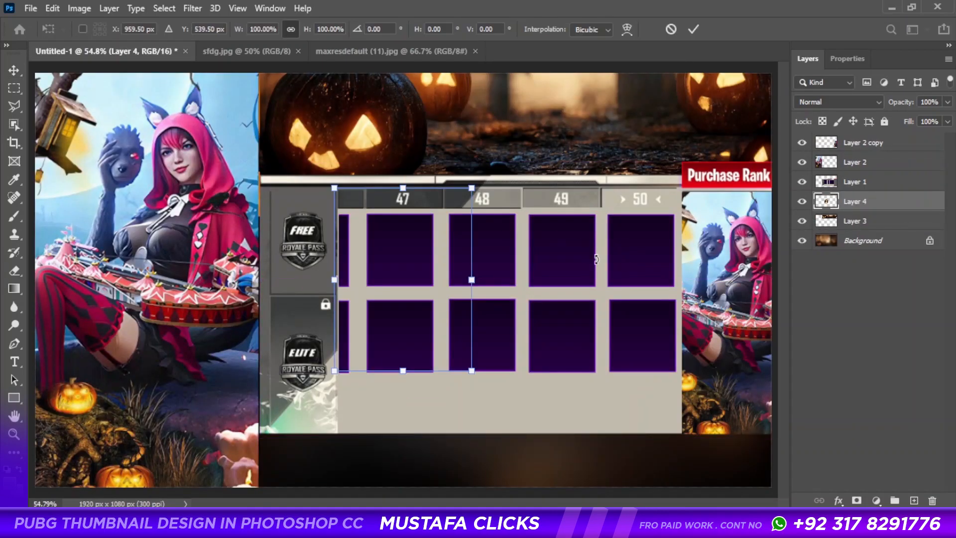
# Raise the rank 3 badge above the panel and character layers, shrink it and move it to the panel's upper-left corner.
pyautogui.moveTo(478, 209)
pyautogui.mouseDown()
pyautogui.moveTo(552, 197)
pyautogui.moveTo(466, 188)
pyautogui.moveTo(482, 209)
pyautogui.mouseUp()
pyautogui.hotkey('ctrl', ']')
pyautogui.hotkey('ctrl', ']')
pyautogui.moveTo(438, 255); pyautogui.dragTo(701, 137)
pyautogui.hotkey('ctrl', 't')
pyautogui.moveTo(762, 160); pyautogui.dragTo(686, 152)
pyautogui.moveTo(649, 149); pyautogui.dragTo(669, 126)
pyautogui.moveTo(734, 93); pyautogui.dragTo(739, 102)
pyautogui.moveTo(670, 79); pyautogui.dragTo(370, 129)
pyautogui.press('Return')
# Refine the badge's size and position so it overlaps the character artwork, the header and the FREE pass emblem's corner.
pyautogui.hotkey('ctrl', 't')
pyautogui.moveTo(357, 73); pyautogui.dragTo(345, 80)
pyautogui.moveTo(410, 126)
pyautogui.mouseDown()
pyautogui.moveTo(414, 110)
pyautogui.moveTo(407, 119)
pyautogui.mouseUp()
pyautogui.press('Return')
pyautogui.hotkey('ctrl', 't')
pyautogui.moveTo(336, 141); pyautogui.dragTo(300, 143)
pyautogui.moveTo(352, 189); pyautogui.dragTo(393, 213)
pyautogui.press('Return')
pyautogui.moveTo(353, 139); pyautogui.dragTo(340, 125)
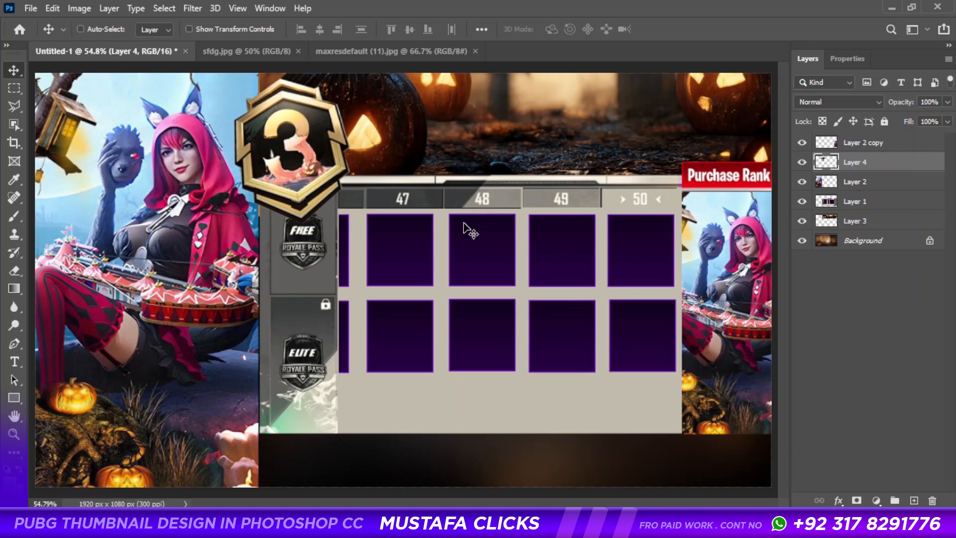
# Add the title "Royal Pass A3" in Burbank Big Condensed Bold and enlarge it across the header.
pyautogui.press('t')
pyautogui.click(383, 261)
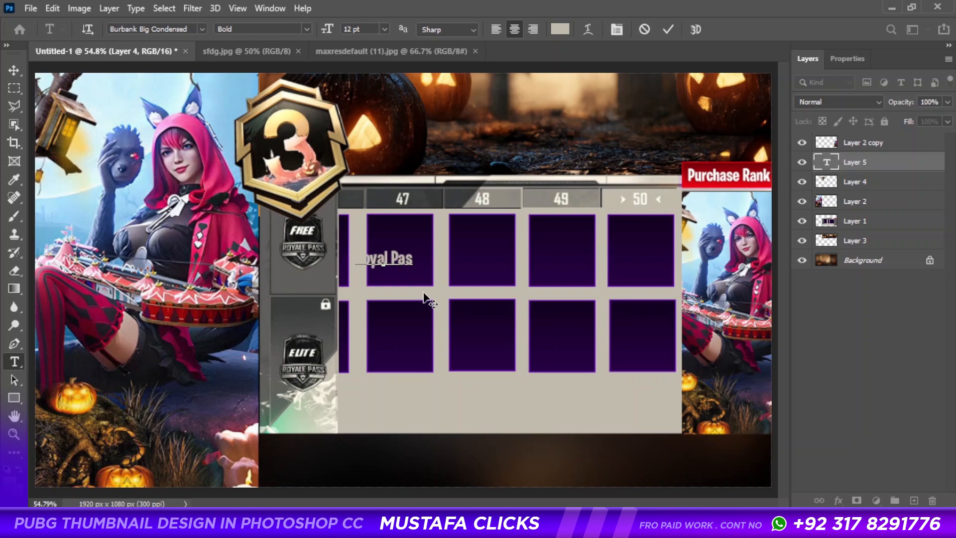
pyautogui.write('Royal Pass A£')
pyautogui.hotkey('ctrl', 'Return')
pyautogui.press('v')
pyautogui.moveTo(434, 249); pyautogui.dragTo(683, 135)
pyautogui.press('t')
pyautogui.hotkey('ctrl', 't')
pyautogui.press('Return')
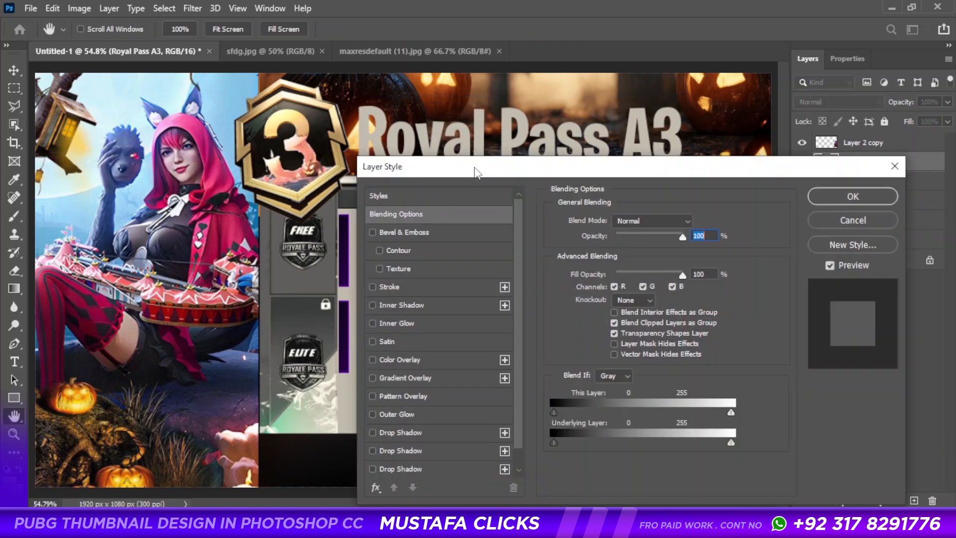
# Change the color of the "Royal Pass A3" title to white.
pyautogui.moveTo(475, 171); pyautogui.dragTo(508, 214)
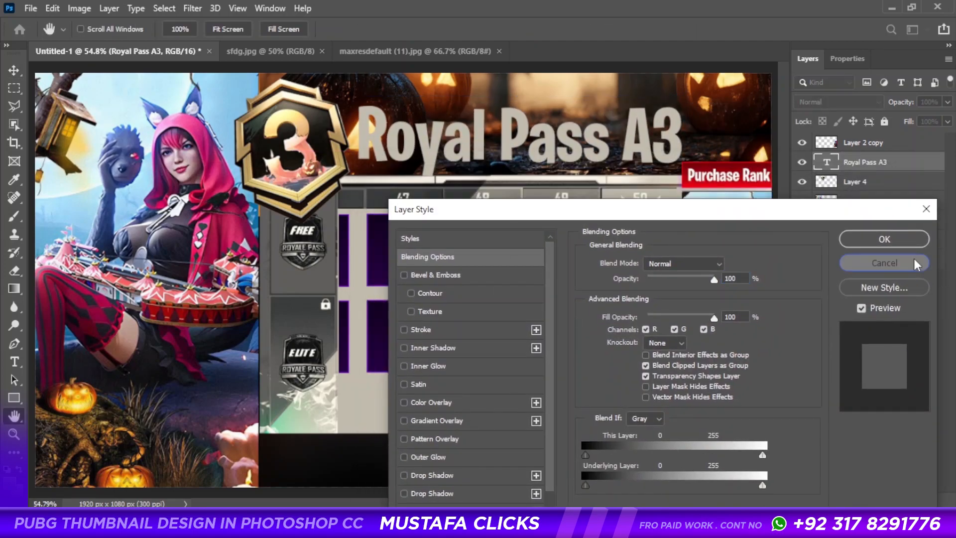
pyautogui.click(917, 265)
pyautogui.doubleClick(827, 163)
pyautogui.click(560, 29)
pyautogui.moveTo(647, 267)
pyautogui.mouseDown()
pyautogui.moveTo(641, 290)
pyautogui.moveTo(542, 392)
pyautogui.moveTo(469, 266)
pyautogui.mouseUp()
pyautogui.click(799, 263)
pyautogui.click(668, 29)
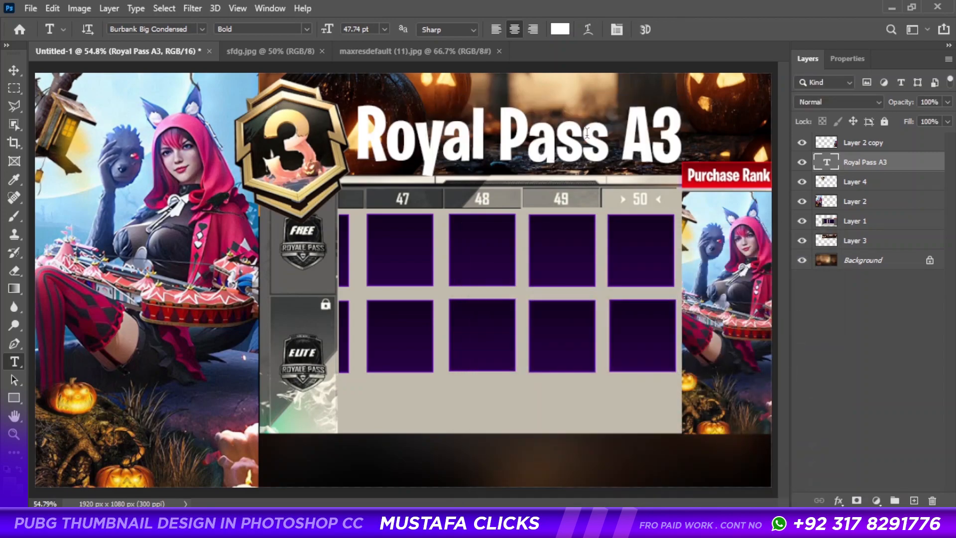
# Move the title up and enlarge it to span the header from the badge to the right edge.
pyautogui.click(14, 67)
pyautogui.moveTo(513, 147); pyautogui.dragTo(516, 135)
pyautogui.moveTo(654, 142); pyautogui.dragTo(765, 124)
pyautogui.hotkey('ctrl', 't')
pyautogui.press('Return')
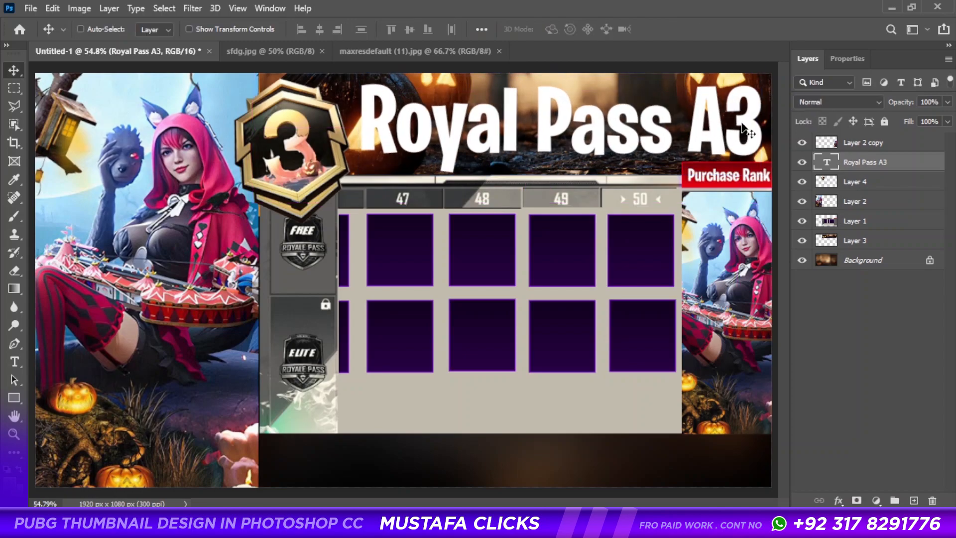
# Give the title a Gradient Overlay and an Inner Bevel with 1000% depth and 3 px size.
pyautogui.doubleClick(909, 166)
pyautogui.click(437, 378)
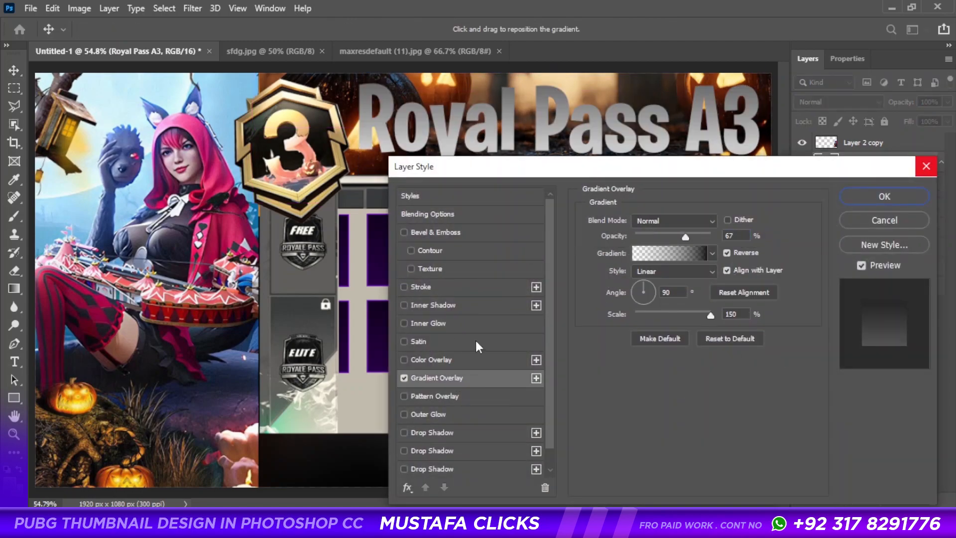
pyautogui.click(436, 232)
pyautogui.moveTo(689, 283); pyautogui.dragTo(639, 278)
pyautogui.click(652, 264)
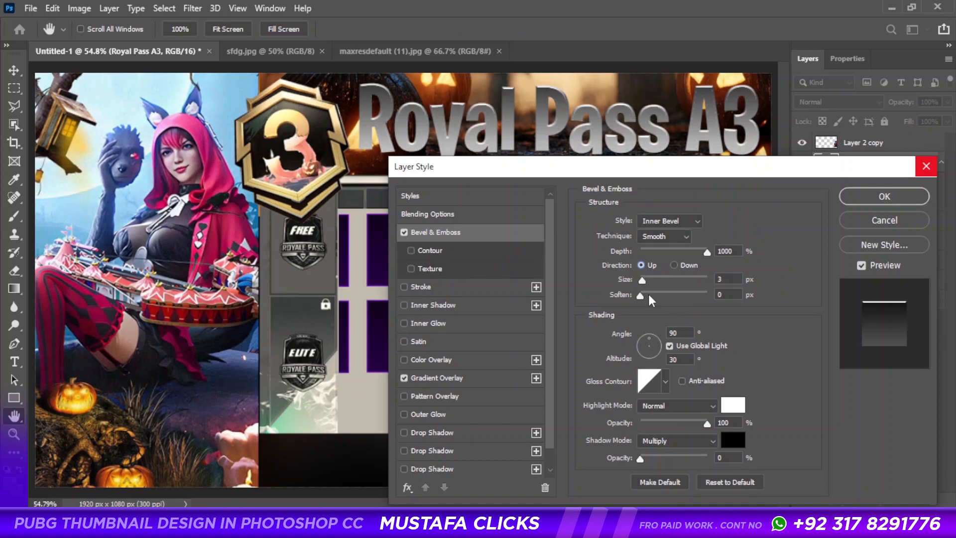
# Add a Drop Shadow to the title with 100% opacity, 128 px size and an increased spread.
pyautogui.click(450, 471)
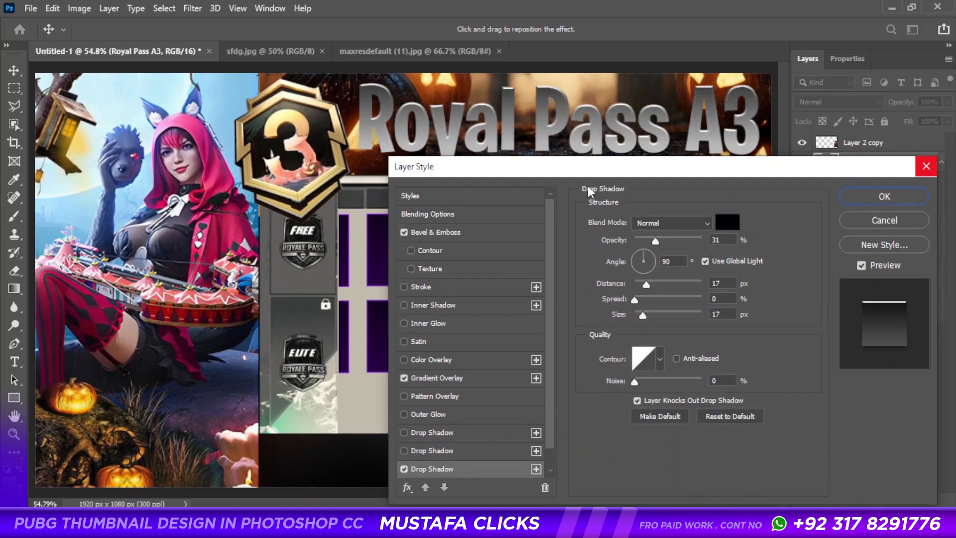
pyautogui.moveTo(656, 242); pyautogui.dragTo(703, 241)
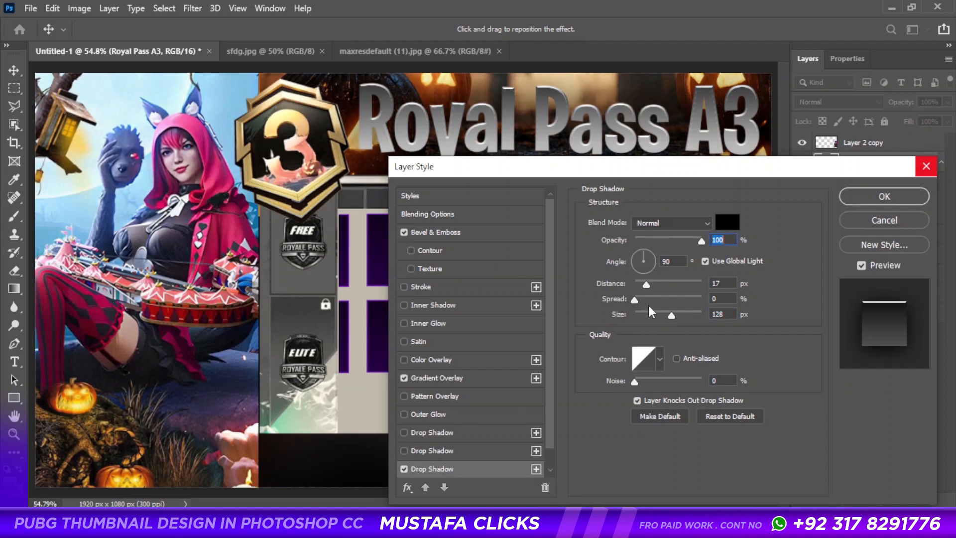
pyautogui.moveTo(635, 301); pyautogui.dragTo(655, 299)
# Lower the title's Gradient Overlay opacity to 50% and apply the layer styles.
pyautogui.click(437, 378)
pyautogui.click(645, 254)
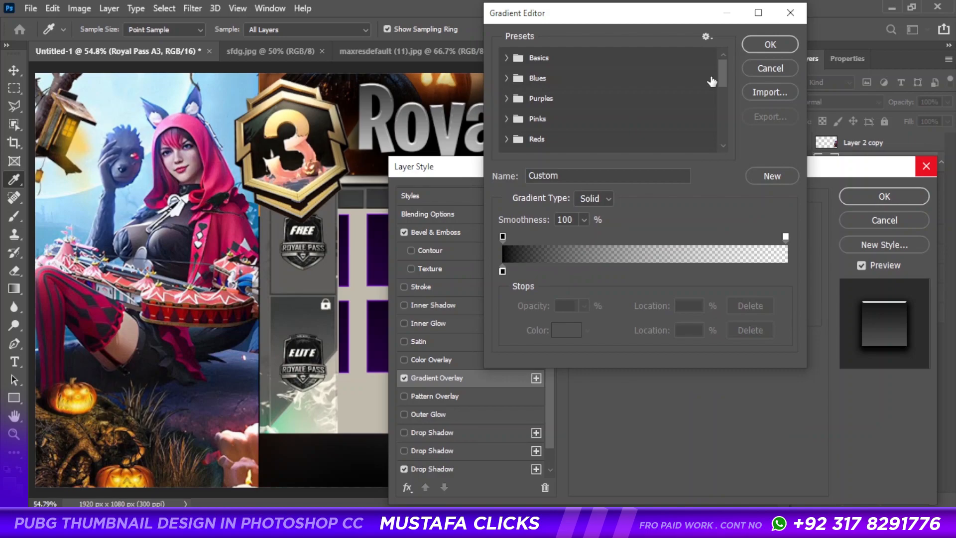
pyautogui.click(792, 43)
pyautogui.moveTo(702, 235); pyautogui.dragTo(677, 232)
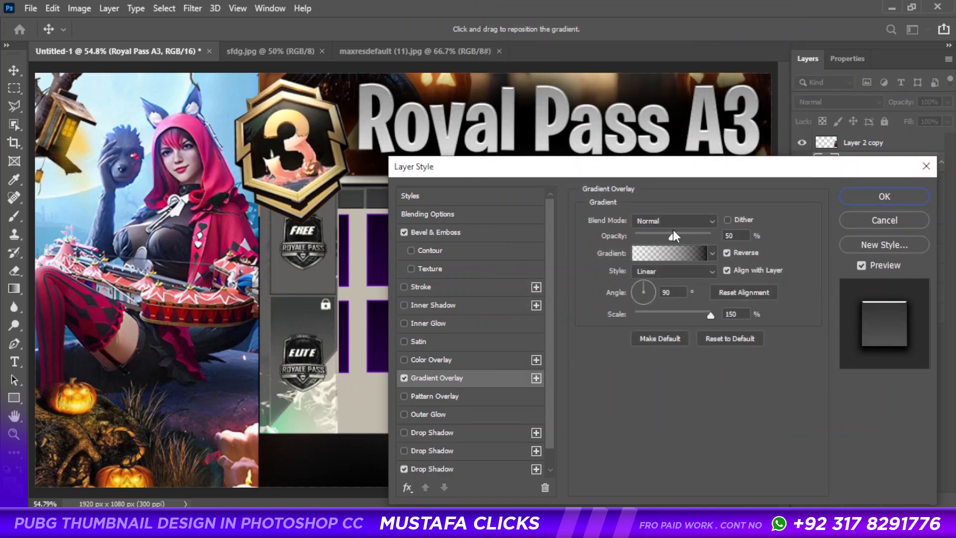
pyautogui.click(846, 197)
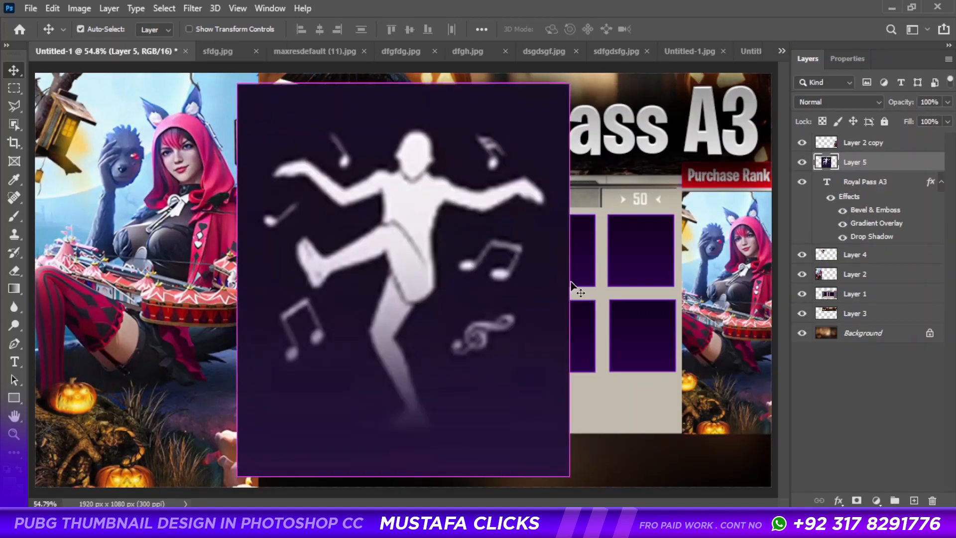
# Scale the dance emote image down to about 16% and fit it in the upper slot under rank 47.
pyautogui.moveTo(565, 468); pyautogui.dragTo(320, 278)
pyautogui.moveTo(325, 244); pyautogui.dragTo(416, 259)
pyautogui.moveTo(433, 250); pyautogui.dragTo(430, 250)
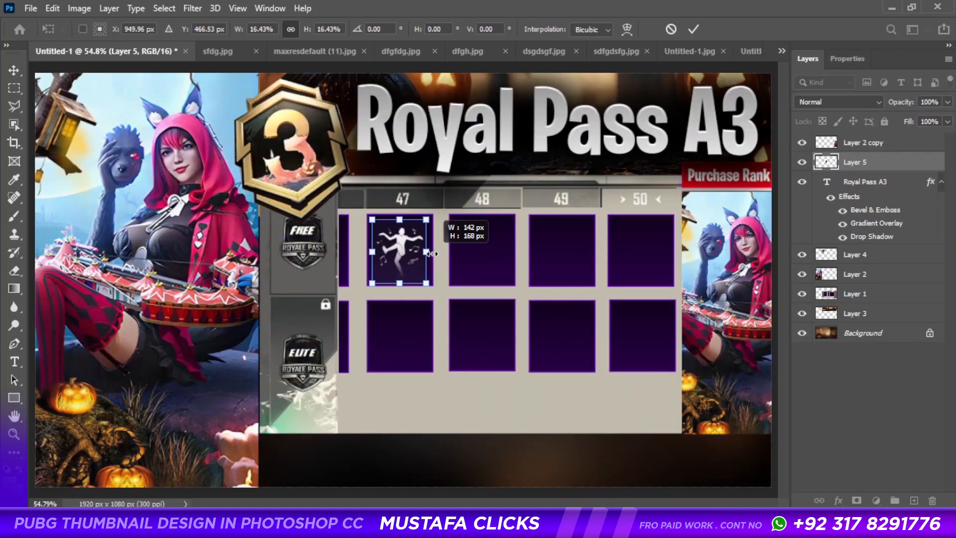
pyautogui.press('Return')
# Set the dance emote layer's blend mode to Screen and darken it with Levels until its background blends into the slot.
pyautogui.click(831, 101)
pyautogui.click(819, 219)
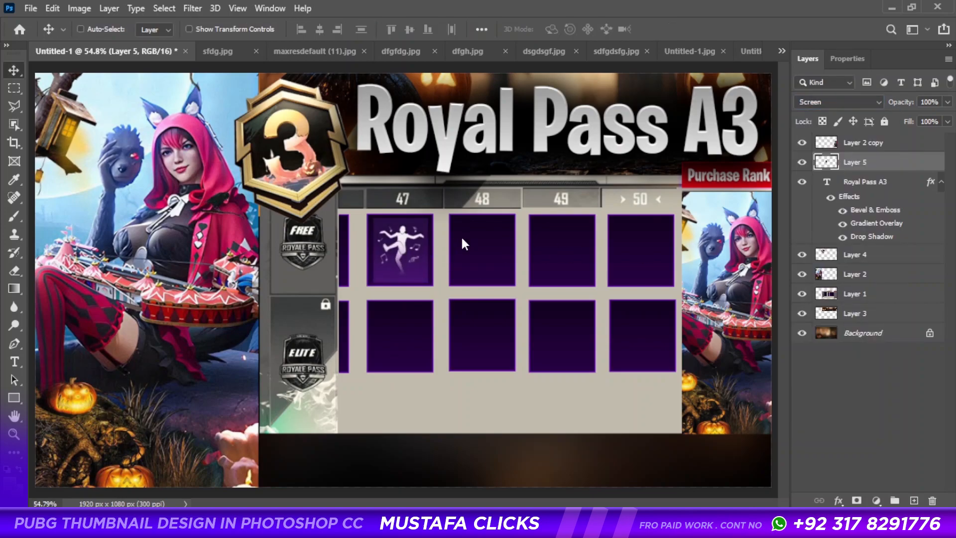
pyautogui.hotkey('ctrl', 'l')
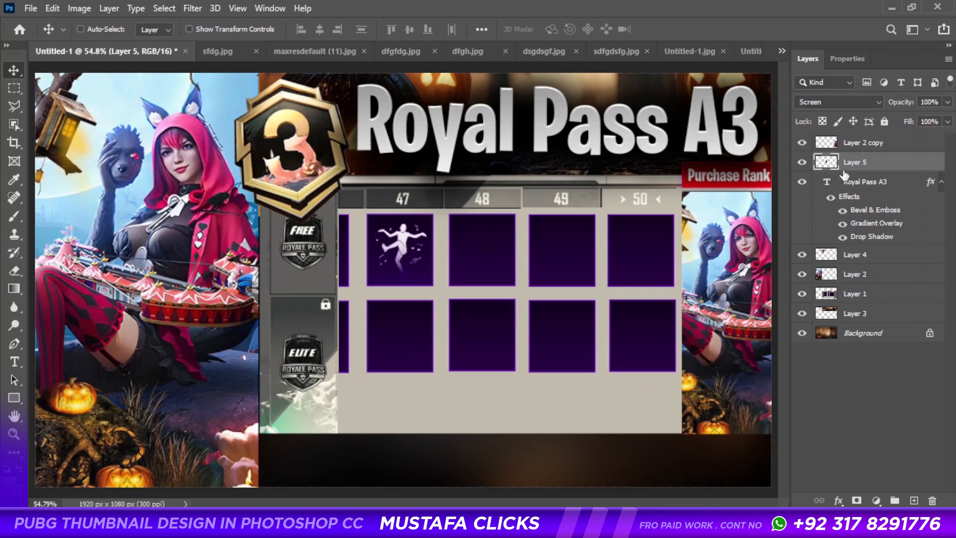
# Close the source images sfdg.jpg and maxresdefault (11).jpg.
pyautogui.click(231, 52)
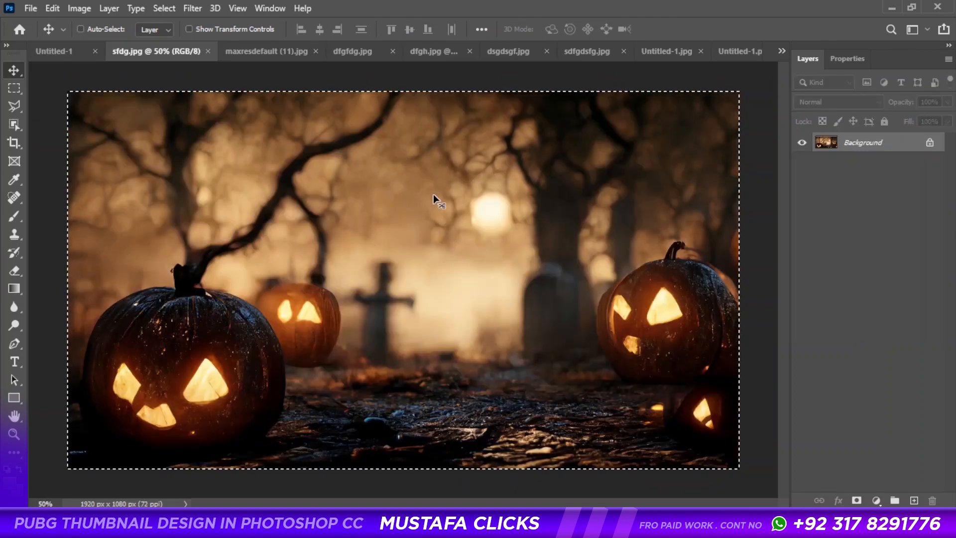
pyautogui.click(209, 51)
pyautogui.click(218, 51)
pyautogui.hotkey('ctrl', 'w')
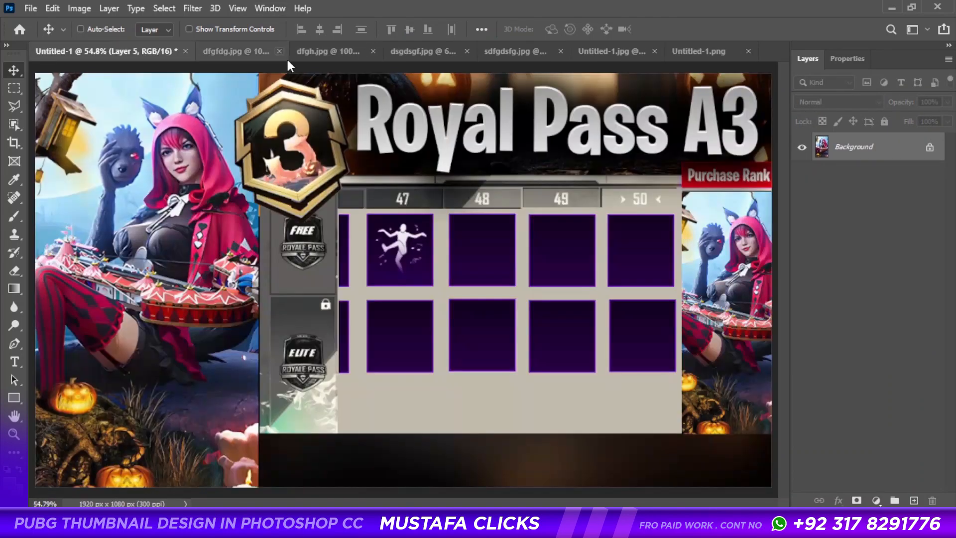
# Copy the dfgfdg.jpg emote image into the thumbnail and scale it to about 137% to fill the upper slot under rank 48.
pyautogui.click(234, 52)
pyautogui.hotkey('ctrl', 'a')
pyautogui.hotkey('ctrl', 'w')
pyautogui.hotkey('ctrl', 'v')
pyautogui.hotkey('ctrl', 't')
pyautogui.moveTo(427, 279); pyautogui.dragTo(439, 279)
pyautogui.moveTo(412, 279); pyautogui.dragTo(481, 247)
pyautogui.moveTo(506, 278); pyautogui.dragTo(516, 286)
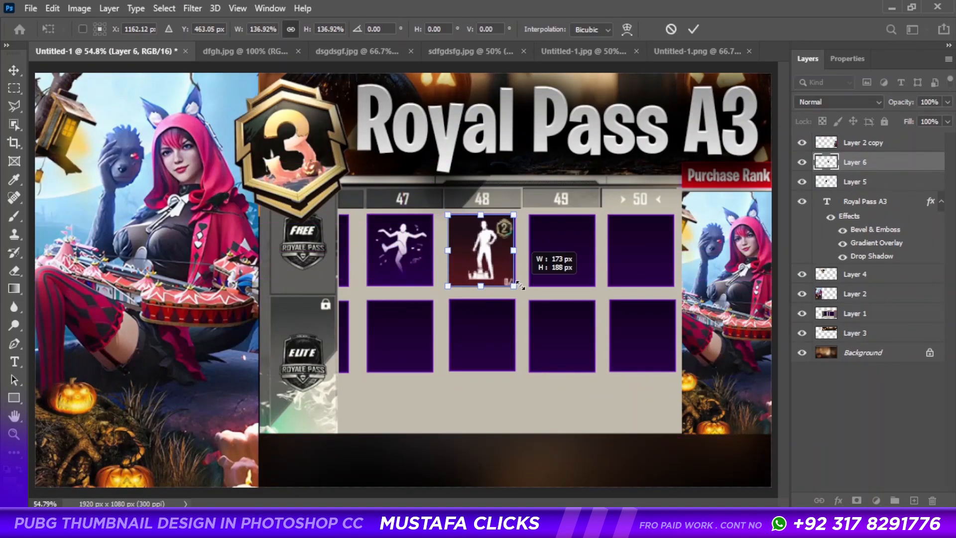
pyautogui.press('Return')
# Raise the rank 48 emote image's saturation to +82 and strengthen its contrast with Levels.
pyautogui.hotkey('ctrl', 'u')
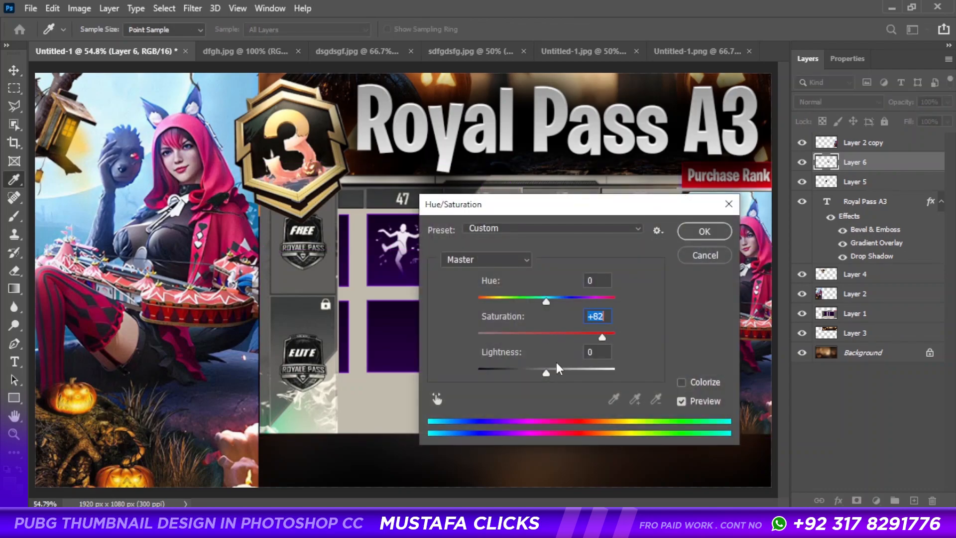
pyautogui.moveTo(542, 205); pyautogui.dragTo(689, 122)
pyautogui.press('Return')
pyautogui.hotkey('ctrl', 'l')
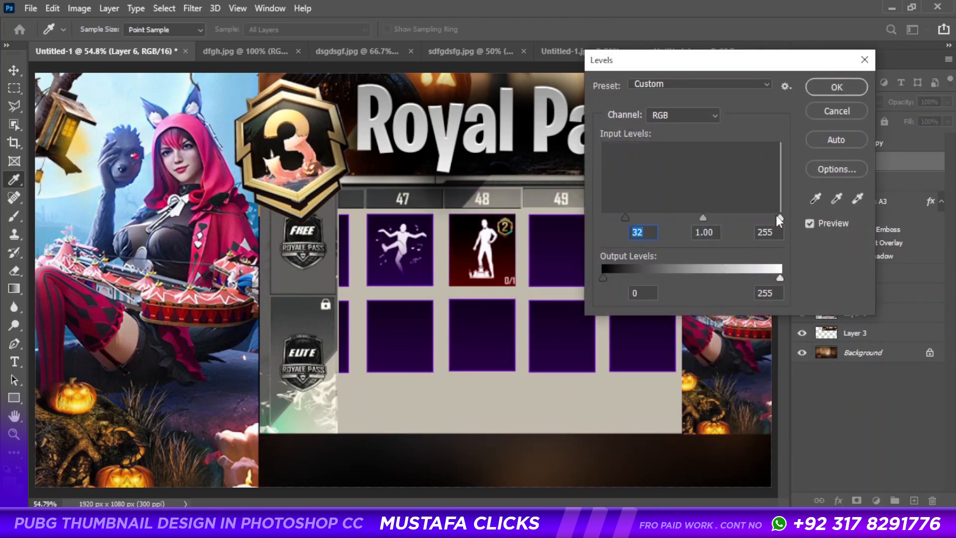
pyautogui.moveTo(627, 219); pyautogui.dragTo(615, 219)
pyautogui.press('Return')
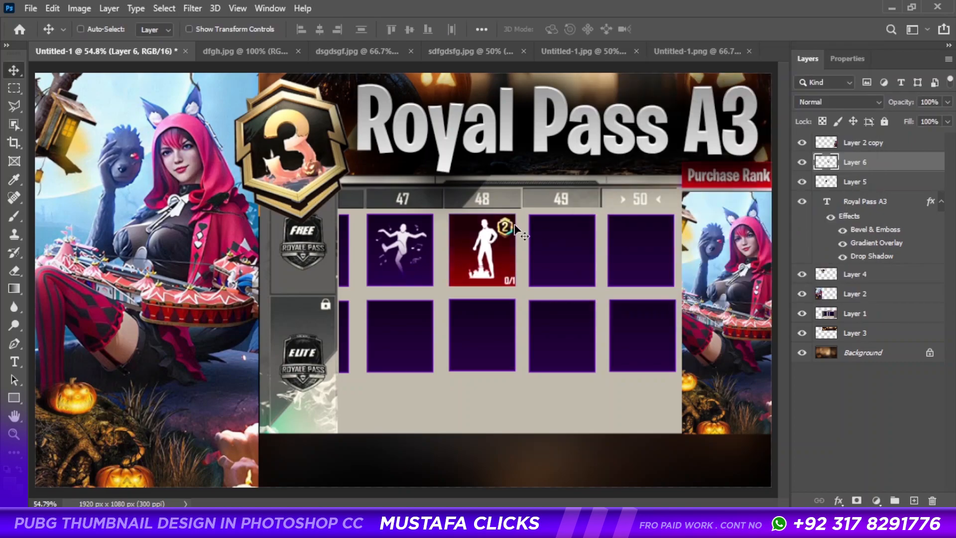
# Cover the "2" badge beside the red emote figure with copied background patches and merge the patches into one layer.
pyautogui.hotkey('ctrl', 'space')
pyautogui.moveTo(506, 228); pyautogui.dragTo(602, 264)
pyautogui.press('m')
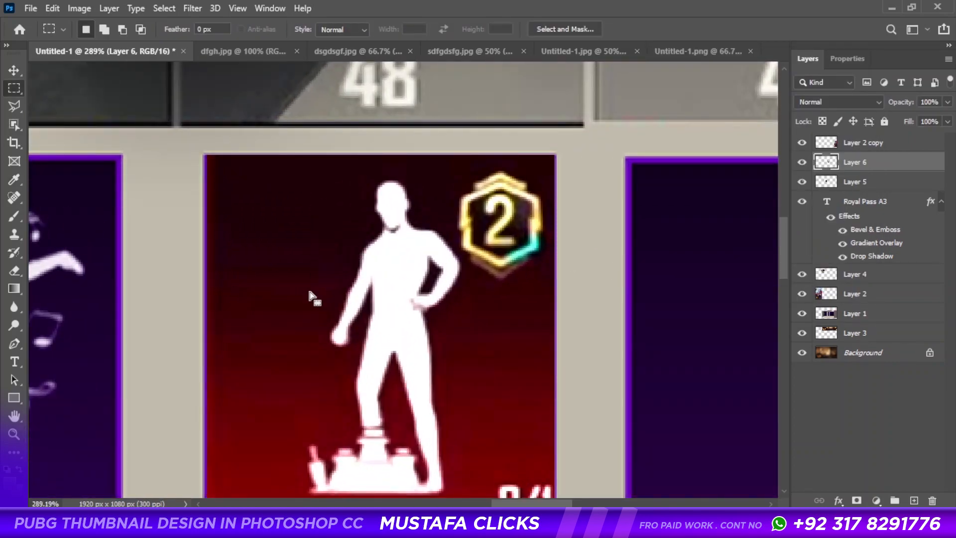
pyautogui.press('v')
pyautogui.hotkey('ctrl', 'j')
pyautogui.moveTo(279, 237); pyautogui.dragTo(515, 237)
pyautogui.press('e')
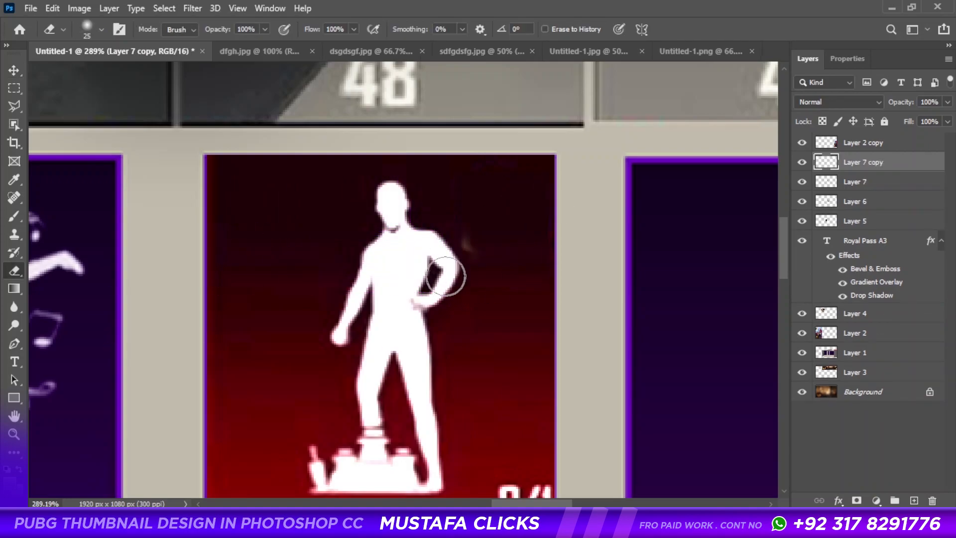
pyautogui.keyDown('ctrl'); pyautogui.click(873, 188); pyautogui.keyUp('ctrl')
pyautogui.hotkey('ctrl', 'e')
pyautogui.hotkey('ctrl', '0')
# Copy the dfgh.jpg dance emote into the thumbnail, closing its source, and scale it to fit the lower slot under rank 49.
pyautogui.click(18, 72)
pyautogui.click(254, 51)
pyautogui.hotkey('ctrl', 'a')
pyautogui.hotkey('ctrl', 'c')
pyautogui.hotkey('ctrl', 'w')
pyautogui.hotkey('ctrl', 'v')
pyautogui.hotkey('ctrl', 't')
pyautogui.moveTo(486, 282); pyautogui.dragTo(370, 293)
pyautogui.moveTo(356, 280); pyautogui.dragTo(577, 330)
pyautogui.press('Return')
# Move the red emote and its badge patch to the lower slot under rank 50, and the new dance emote under rank 48.
pyautogui.moveTo(486, 244); pyautogui.dragTo(648, 331)
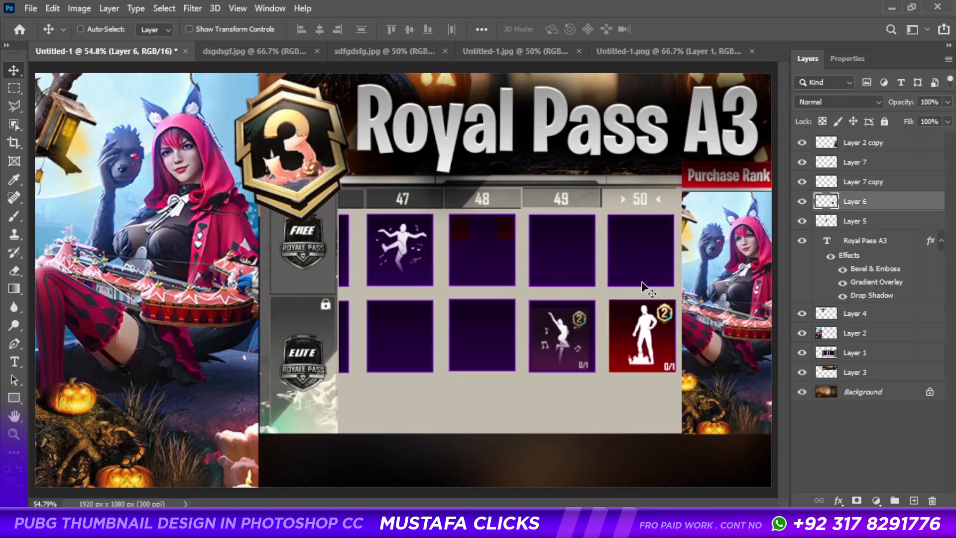
pyautogui.moveTo(578, 334); pyautogui.dragTo(498, 332)
pyautogui.rightClick(502, 223)
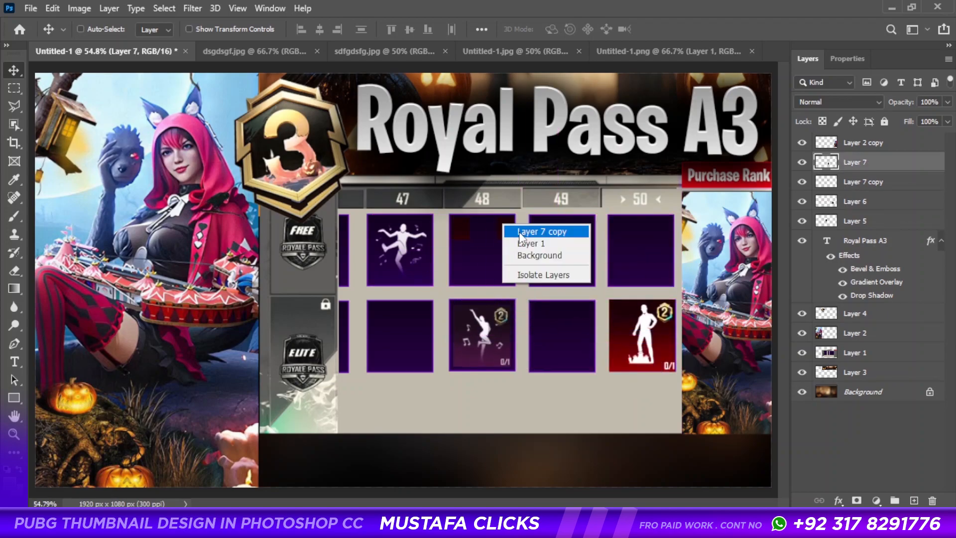
pyautogui.click(528, 229)
# Set the lower dance emote's blend mode to Screen and increase its contrast with Levels, using a white input of 176.
pyautogui.rightClick(478, 324)
pyautogui.click(498, 332)
pyautogui.click(839, 102)
pyautogui.click(817, 215)
pyautogui.hotkey('ctrl', 'l')
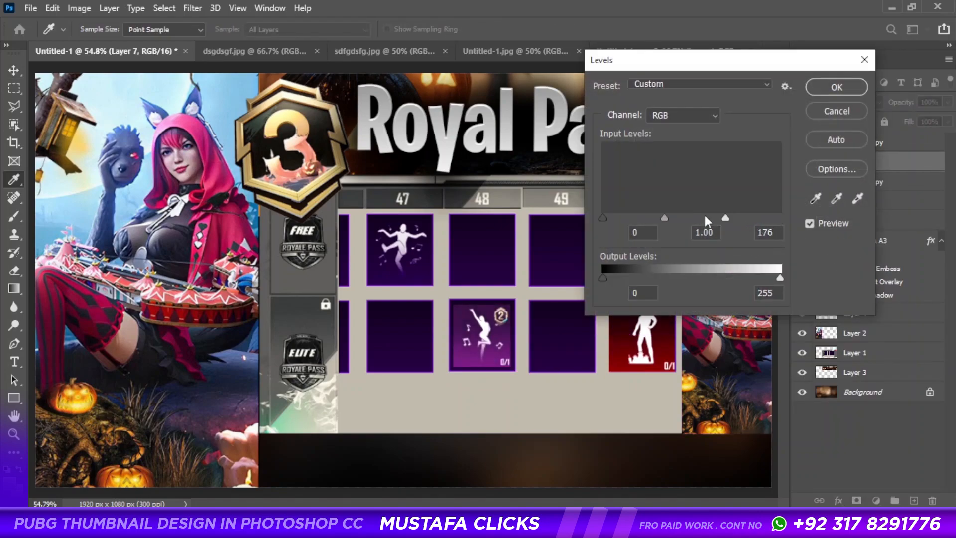
pyautogui.moveTo(727, 217); pyautogui.dragTo(725, 217)
pyautogui.moveTo(603, 218); pyautogui.dragTo(638, 219)
pyautogui.press('Return')
# Erase the "2" badge from the lower dance emote and darken its remaining pink background with Levels.
pyautogui.press('z')
pyautogui.moveTo(501, 324)
pyautogui.mouseDown()
pyautogui.moveTo(527, 330)
pyautogui.moveTo(502, 307)
pyautogui.mouseUp()
pyautogui.press('e')
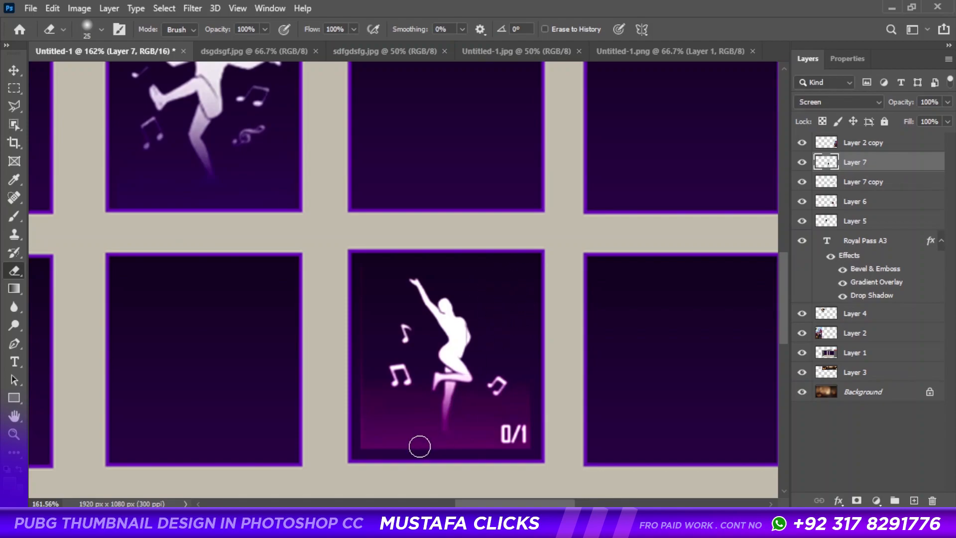
pyautogui.press('v')
pyautogui.hotkey('ctrl', 'l')
pyautogui.moveTo(604, 218); pyautogui.dragTo(629, 218)
pyautogui.press('Return')
pyautogui.hotkey('ctrl', '0')
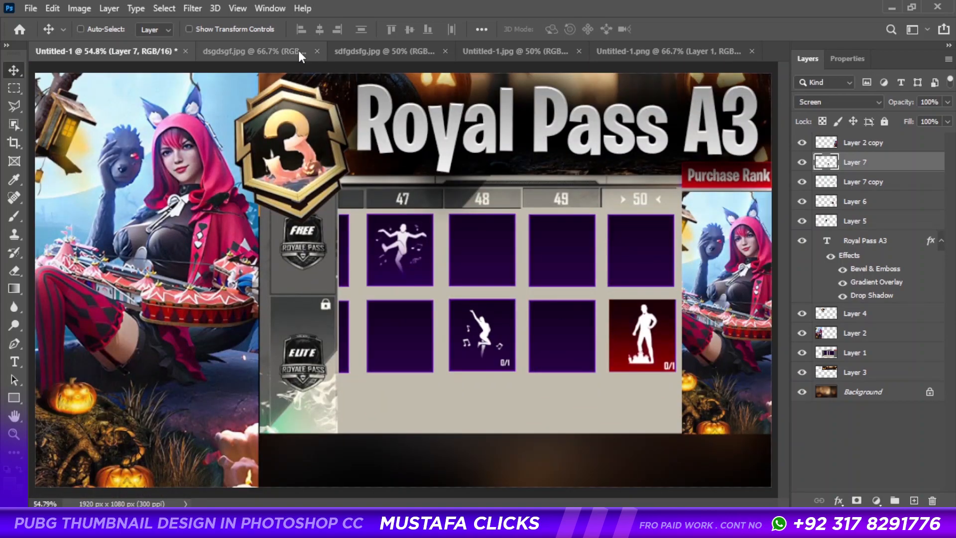
# Copy the dsgdsgf.jpg helicopter image into the thumbnail and scale it to fit the upper slot under rank 49.
pyautogui.click(269, 51)
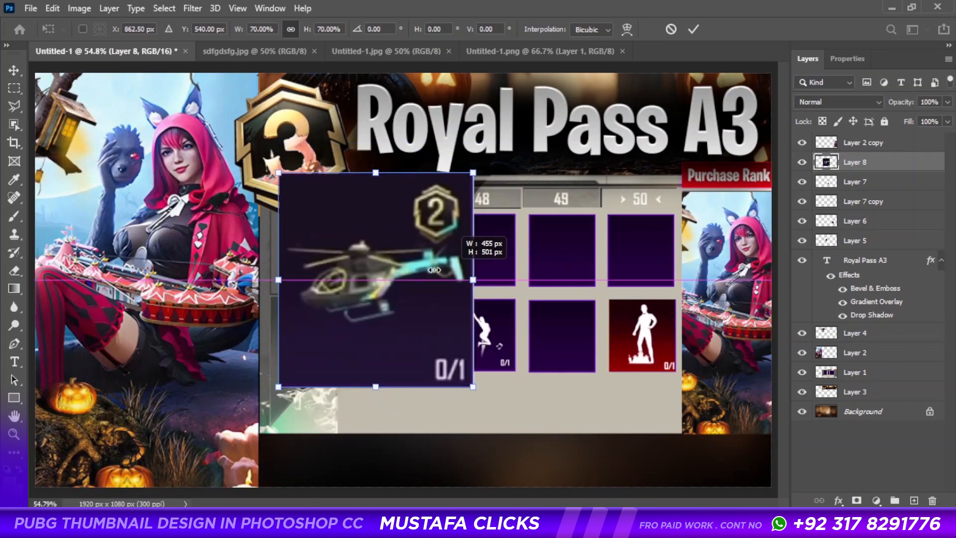
pyautogui.moveTo(435, 270); pyautogui.dragTo(553, 252)
pyautogui.press('Return')
pyautogui.hotkey('ctrl', 't')
pyautogui.moveTo(585, 225); pyautogui.dragTo(630, 217)
pyautogui.press('Return')
# Blend the helicopter with Screen mode and Levels inputs of 23 and 178, and erase its "2" badge.
pyautogui.click(839, 102)
pyautogui.click(837, 204)
pyautogui.hotkey('ctrl', 'l')
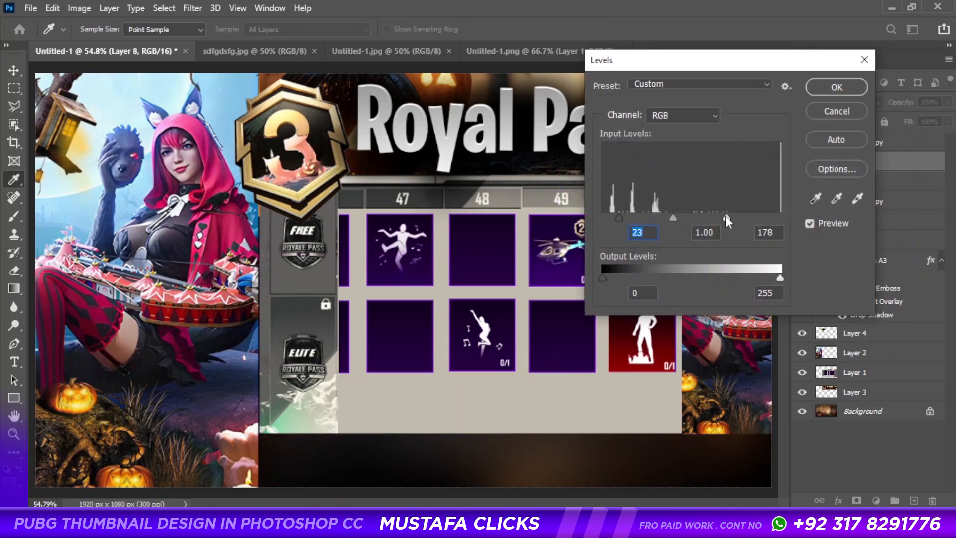
pyautogui.press('Return')
pyautogui.press('e')
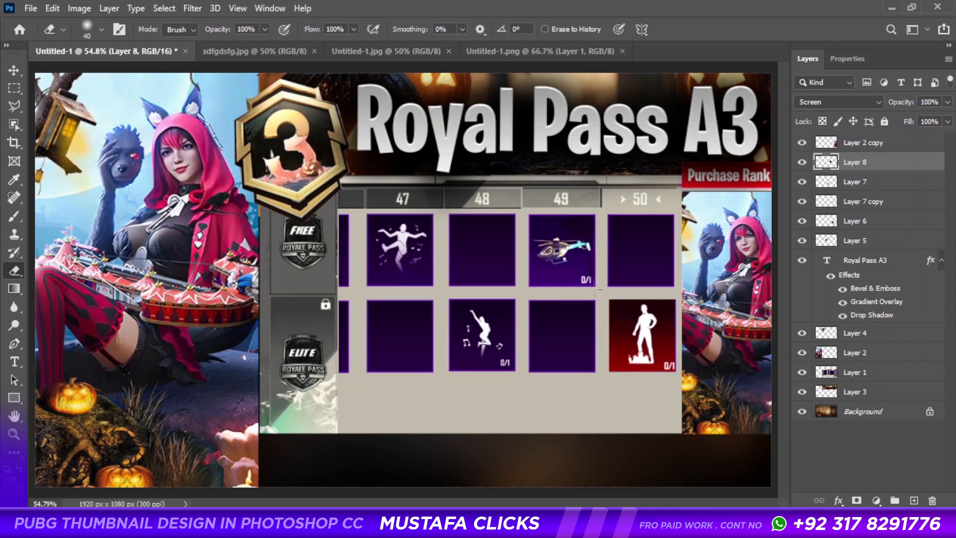
pyautogui.press('v')
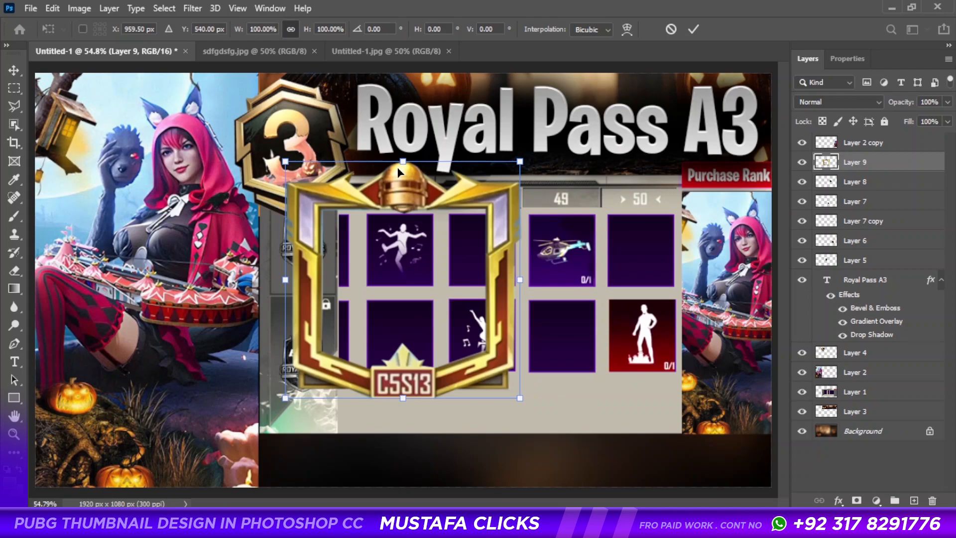
# Scale down the gold C5S13 avatar frame and place it in the upper slot under rank 48.
pyautogui.moveTo(520, 456); pyautogui.dragTo(427, 446)
pyautogui.moveTo(398, 413); pyautogui.dragTo(497, 257)
pyautogui.press('Return')
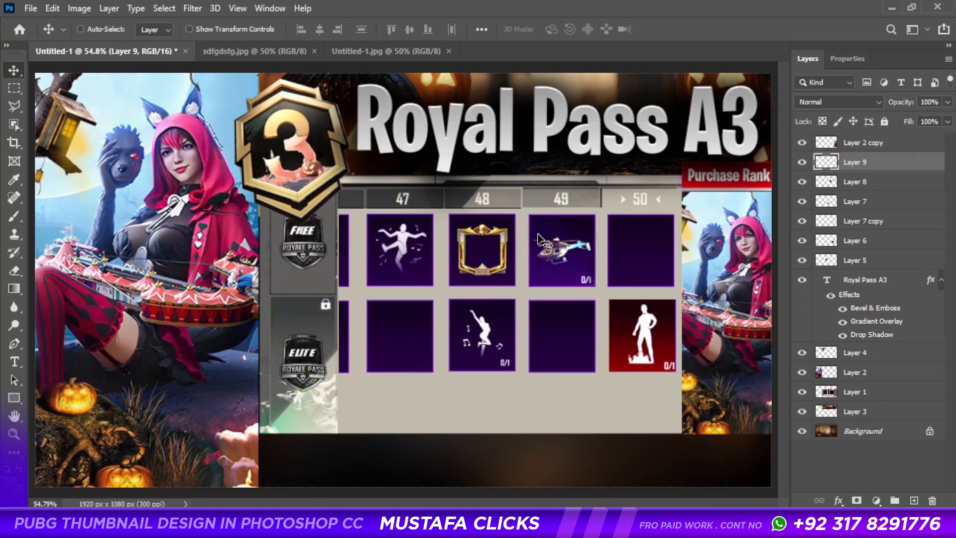
# Try to place the sdfgdsfg.jpg panda crate image in the lower slot under rank 47.
pyautogui.hotkey('ctrl', 'Tab')
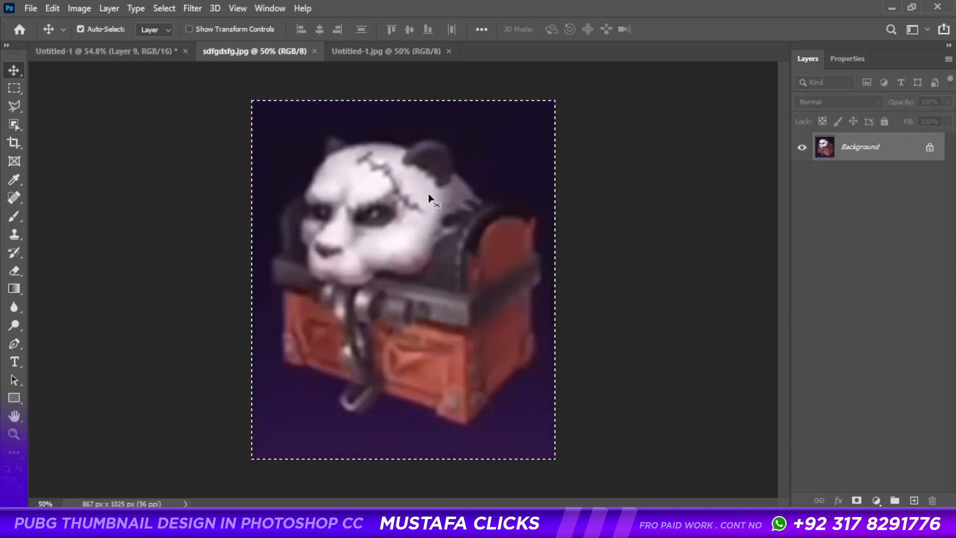
pyautogui.hotkey('ctrl', 'c')
pyautogui.hotkey('ctrl', 'w')
pyautogui.hotkey('ctrl', 'v')
pyautogui.hotkey('ctrl', 't')
pyautogui.moveTo(571, 83)
pyautogui.mouseDown()
pyautogui.moveTo(381, 335)
pyautogui.moveTo(341, 458)
pyautogui.moveTo(400, 335)
pyautogui.mouseUp()
pyautogui.press('Return')
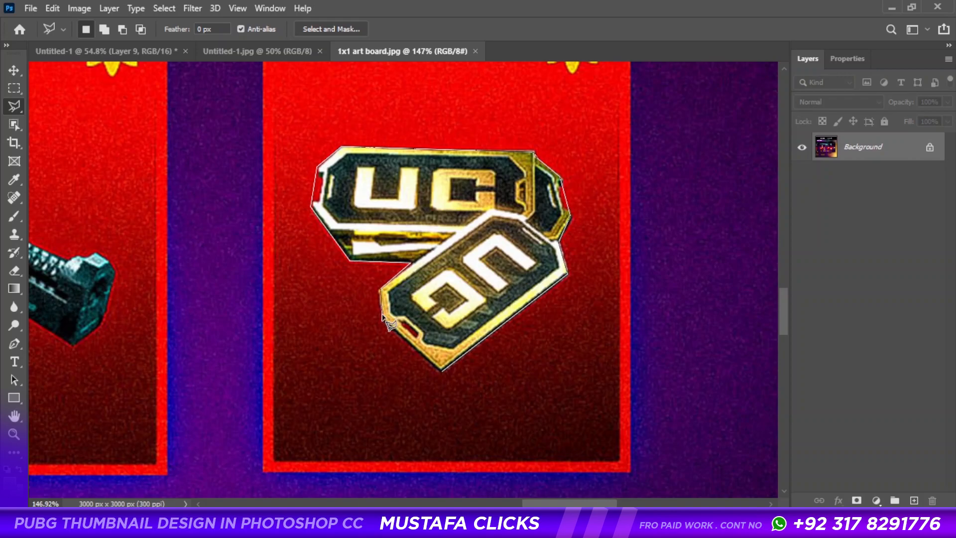
# Outline the UC cards in 1x1 art board.jpg with the Polygonal Lasso, subtracting the red background notches and the card hole.
pyautogui.click(323, 177)
pyautogui.click(320, 201)
pyautogui.doubleClick(301, 203)
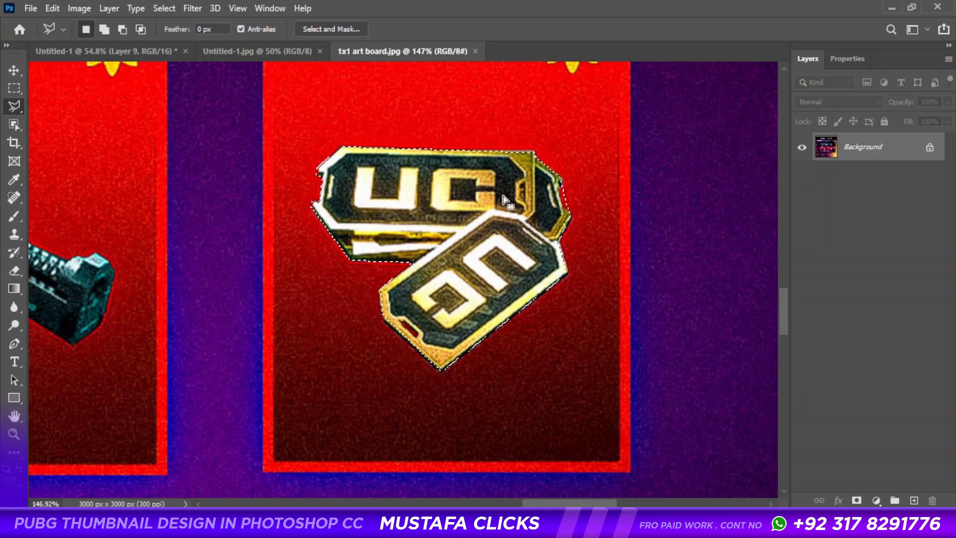
pyautogui.click(561, 210)
pyautogui.doubleClick(577, 210)
pyautogui.keyDown('alt'); pyautogui.click(403, 323); pyautogui.keyUp('alt')
pyautogui.click(416, 339)
pyautogui.click(418, 335)
pyautogui.click(408, 323)
pyautogui.click(403, 323)
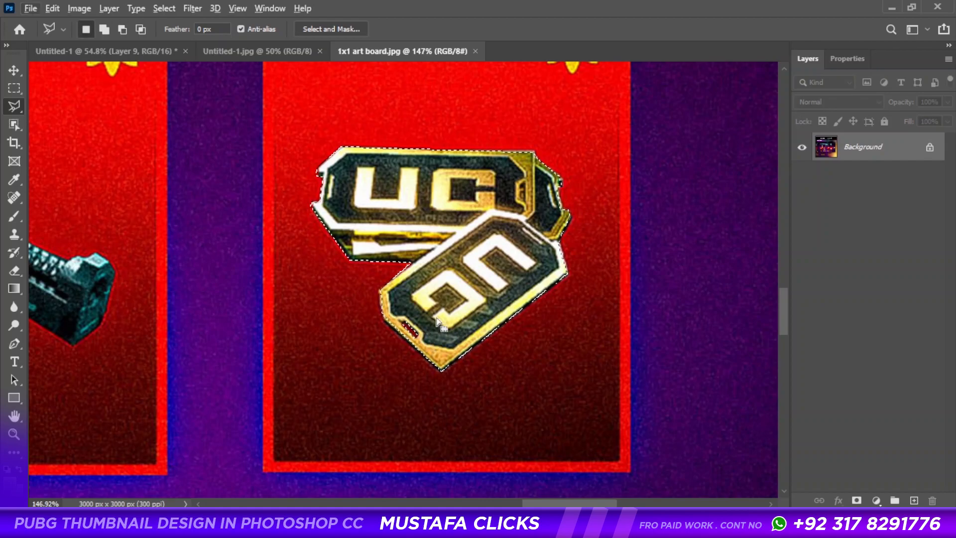
# Copy the selected UC cards into the thumbnail and scale them to fit the lower slot under rank 47.
pyautogui.hotkey('ctrl', 'j')
pyautogui.press('v')
pyautogui.hotkey('ctrl', '1')
pyautogui.moveTo(477, 221); pyautogui.dragTo(225, 73)
pyautogui.moveTo(102, 55); pyautogui.dragTo(427, 345)
pyautogui.hotkey('ctrl', 't')
pyautogui.press('Return')
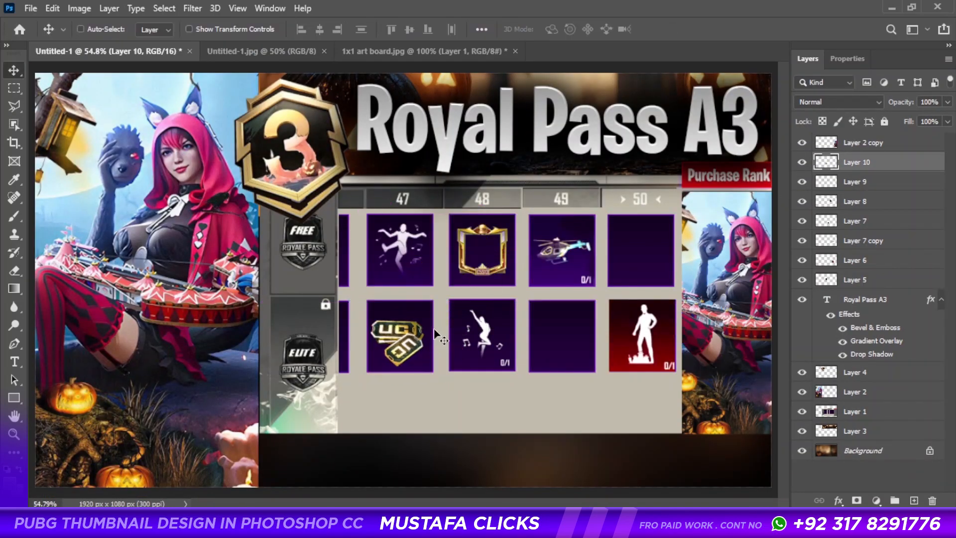
# Recolour the slot behind the UC cards red with hue +92, saturation +93 and lightness +14.
pyautogui.click(414, 303)
pyautogui.press('m')
pyautogui.moveTo(363, 298); pyautogui.dragTo(437, 379)
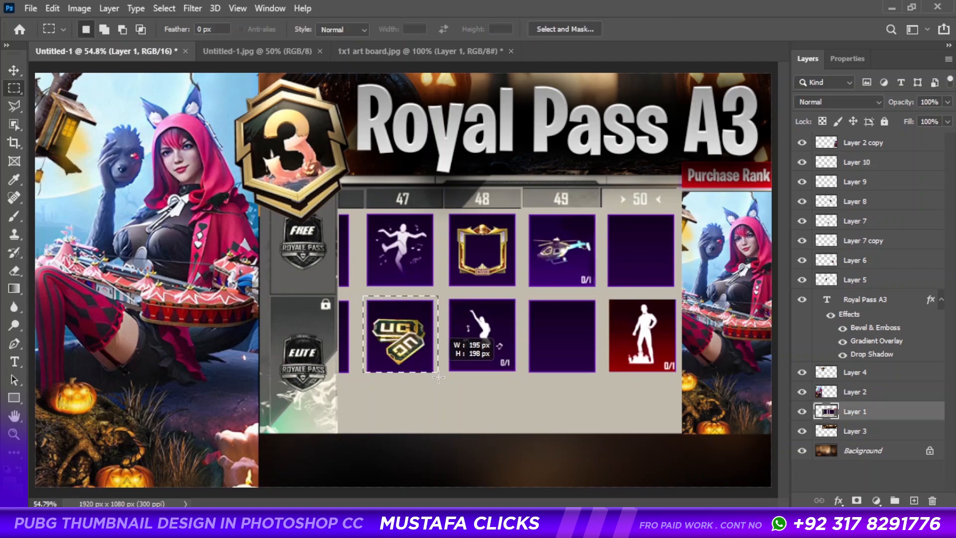
pyautogui.hotkey('ctrl', 'u')
pyautogui.moveTo(686, 220)
pyautogui.mouseDown()
pyautogui.moveTo(644, 219)
pyautogui.moveTo(757, 223)
pyautogui.moveTo(737, 223)
pyautogui.mouseUp()
pyautogui.moveTo(694, 255); pyautogui.dragTo(757, 254)
pyautogui.moveTo(694, 291)
pyautogui.mouseDown()
pyautogui.moveTo(686, 293)
pyautogui.moveTo(719, 289)
pyautogui.moveTo(704, 292)
pyautogui.mouseUp()
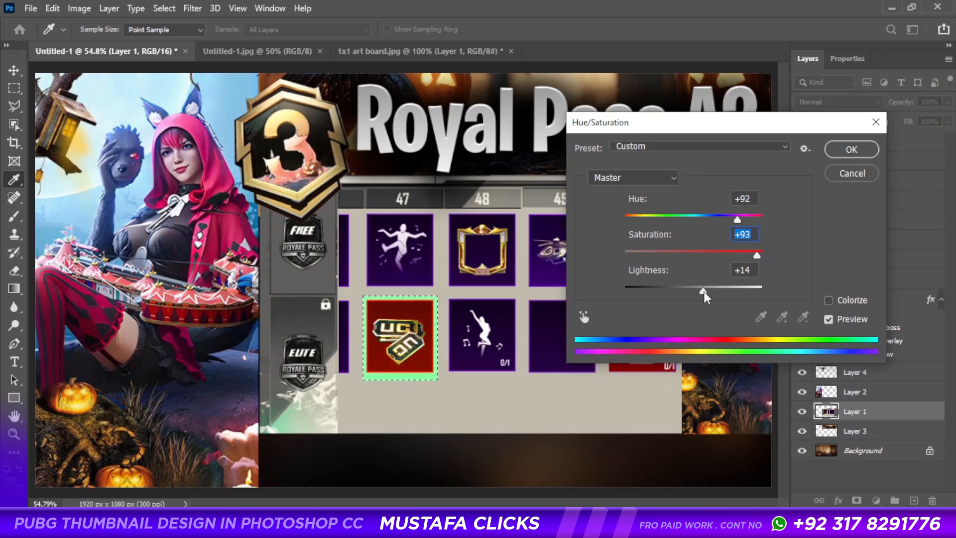
pyautogui.click(852, 150)
# Select the area surrounding the red UC slot, including its green fringe, and ready the Brush tool.
pyautogui.moveTo(459, 281); pyautogui.dragTo(433, 398)
pyautogui.moveTo(354, 271); pyautogui.dragTo(468, 300)
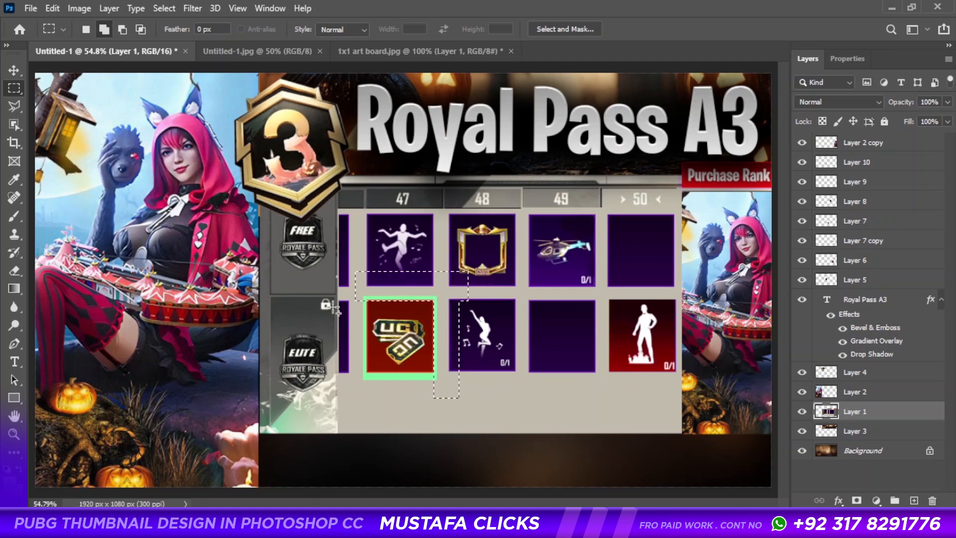
pyautogui.moveTo(362, 322); pyautogui.dragTo(435, 305)
pyautogui.moveTo(347, 281)
pyautogui.mouseDown()
pyautogui.moveTo(381, 380)
pyautogui.moveTo(367, 402)
pyautogui.moveTo(445, 367)
pyautogui.mouseUp()
pyautogui.press('b')
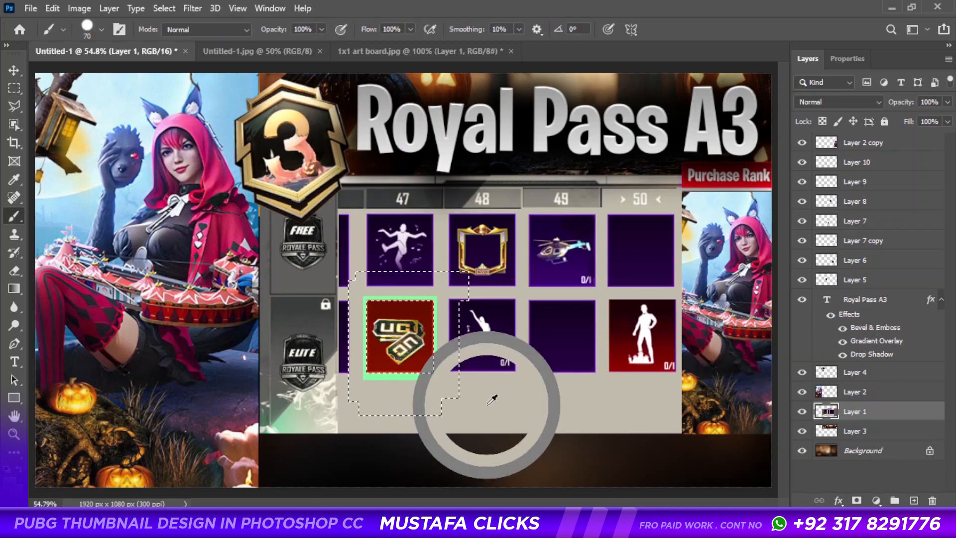
pyautogui.moveTo(360, 318); pyautogui.dragTo(367, 309)
pyautogui.hotkey('ctrl', 'z')
pyautogui.moveTo(413, 385)
pyautogui.mouseDown()
pyautogui.moveTo(366, 334)
pyautogui.moveTo(387, 301)
pyautogui.moveTo(429, 317)
pyautogui.mouseUp()
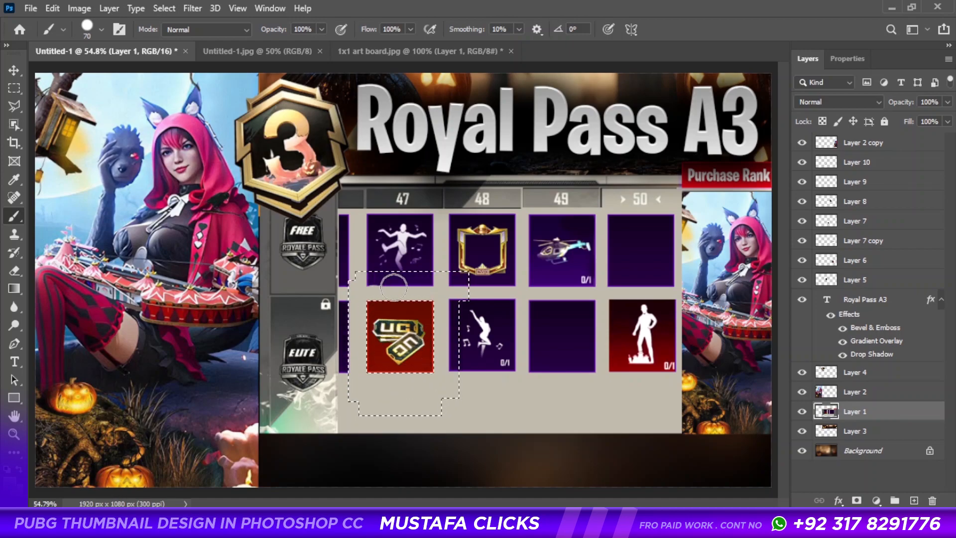
pyautogui.hotkey('ctrl', 'z')
# Paint the green fringe around the red UC slot with the panel's beige and clear the selection.
pyautogui.moveTo(365, 339)
pyautogui.mouseDown()
pyautogui.moveTo(383, 298)
pyautogui.moveTo(428, 307)
pyautogui.mouseUp()
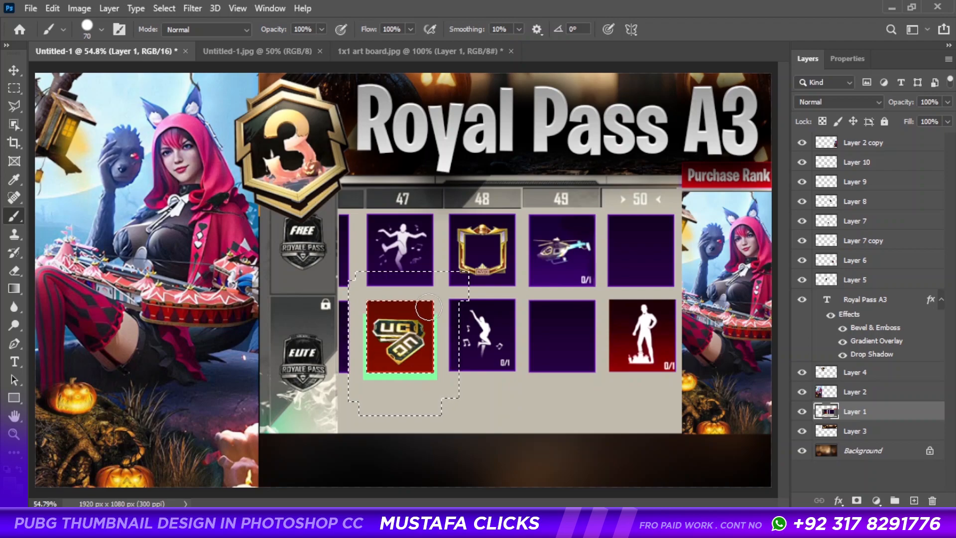
pyautogui.moveTo(424, 376)
pyautogui.mouseDown()
pyautogui.moveTo(387, 378)
pyautogui.moveTo(370, 366)
pyautogui.moveTo(370, 319)
pyautogui.mouseUp()
pyautogui.hotkey('ctrl', 'd')
pyautogui.press('v')
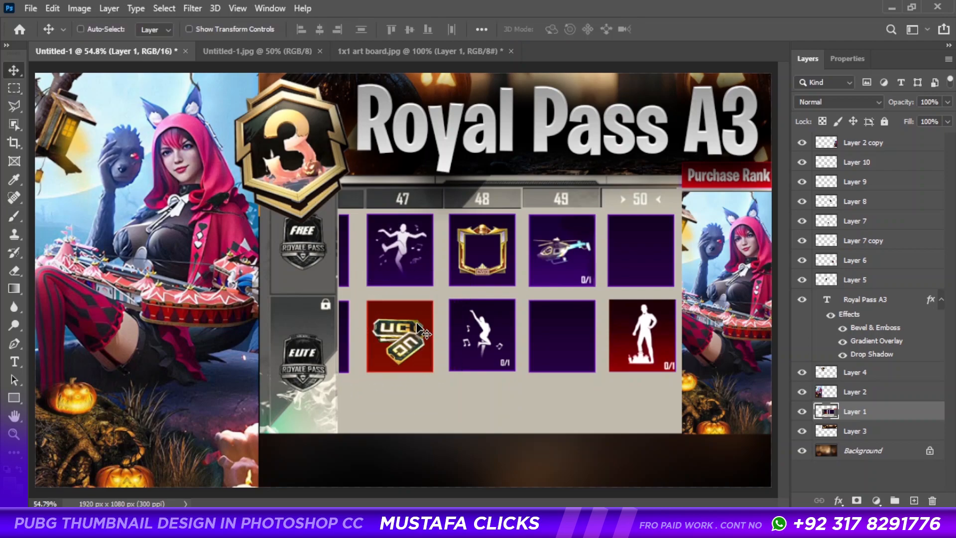
# Duplicate the UC cards and their red slot background into the lower slot under rank 49.
pyautogui.keyDown('ctrl'); pyautogui.click(396, 331); pyautogui.keyUp('ctrl')
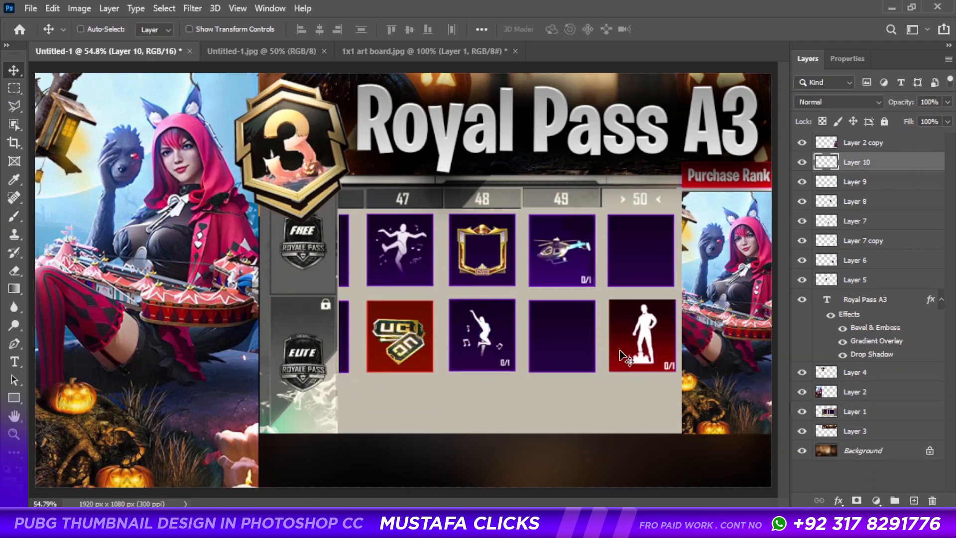
pyautogui.moveTo(396, 331); pyautogui.dragTo(571, 337)
pyautogui.keyDown('ctrl'); pyautogui.click(438, 312); pyautogui.keyUp('ctrl')
pyautogui.press('m')
pyautogui.moveTo(364, 298); pyautogui.dragTo(435, 376)
pyautogui.press('v')
pyautogui.hotkey('ctrl', 'j')
pyautogui.moveTo(433, 320); pyautogui.dragTo(596, 324)
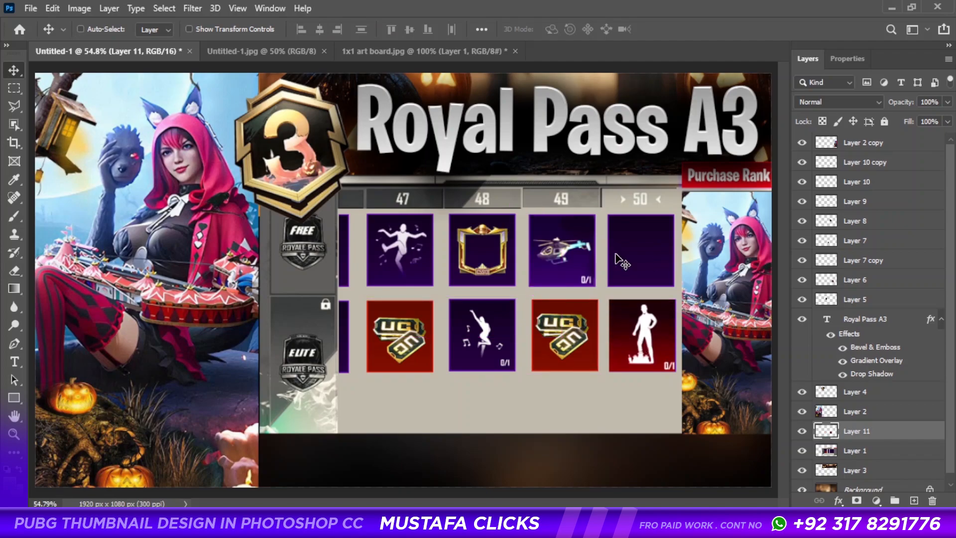
# Copy the large character's upper body to a new layer and scale it to fit the upper slot under rank 50.
pyautogui.press('m')
pyautogui.moveTo(92, 95); pyautogui.dragTo(248, 261)
pyautogui.press('v')
pyautogui.rightClick(221, 282)
pyautogui.click(237, 288)
pyautogui.hotkey('ctrl', 'j')
pyautogui.moveTo(230, 197); pyautogui.dragTo(651, 250)
pyautogui.hotkey('ctrl', 't')
pyautogui.moveTo(592, 148); pyautogui.dragTo(674, 246)
pyautogui.press('Return')
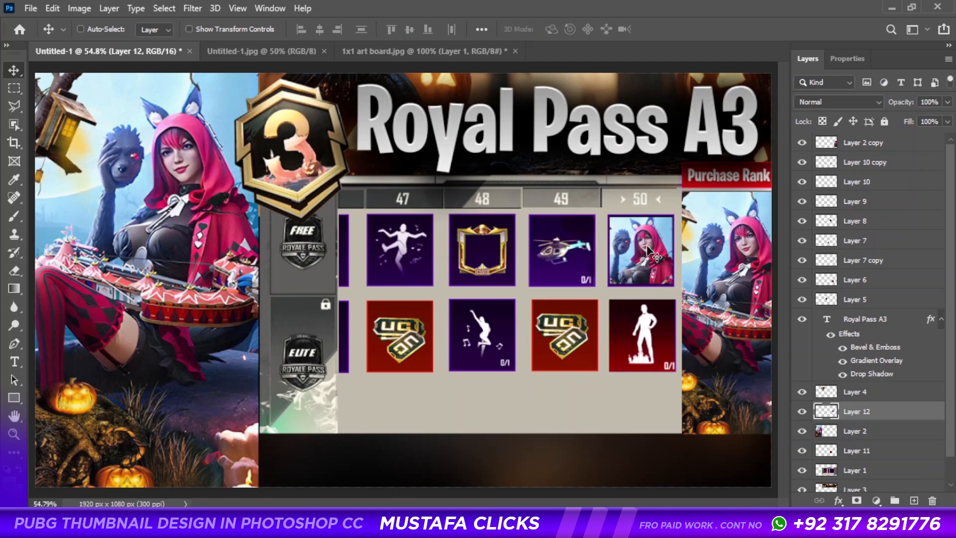
pyautogui.hotkey('ctrl', 's')
pyautogui.press('Escape')
# Add the text "A3 Royal pass RP" near the reward panel's lower edge.
pyautogui.press('t')
pyautogui.click(368, 443)
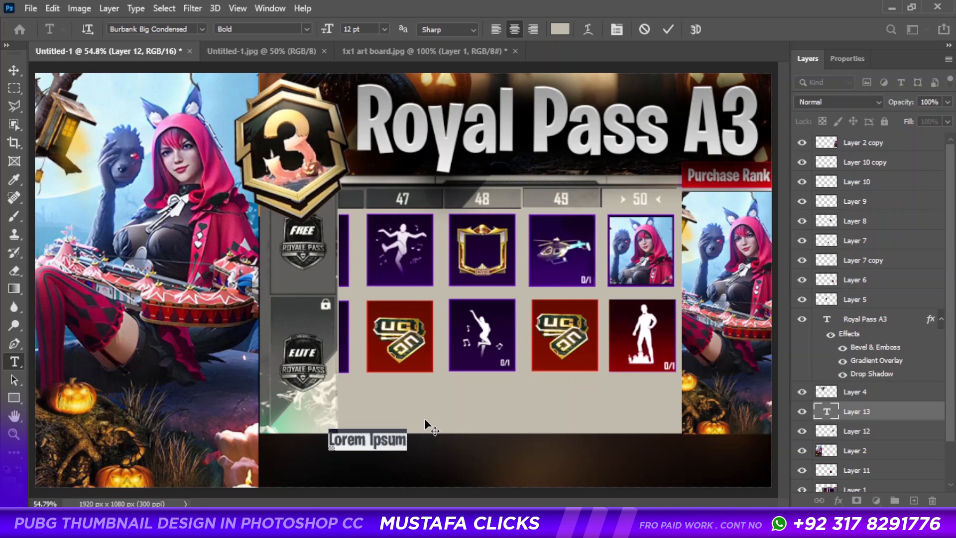
pyautogui.write('a')
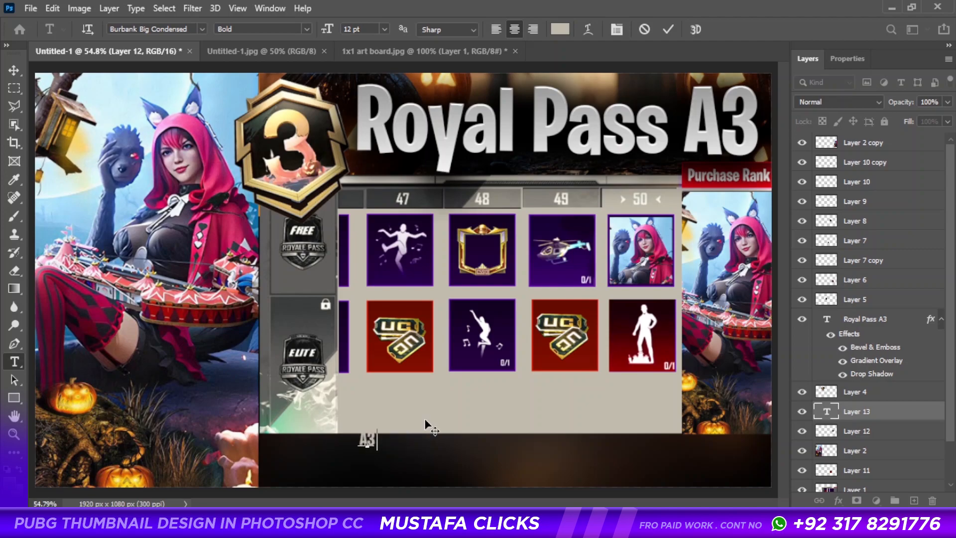
pyautogui.write('3 Royal pass RP')
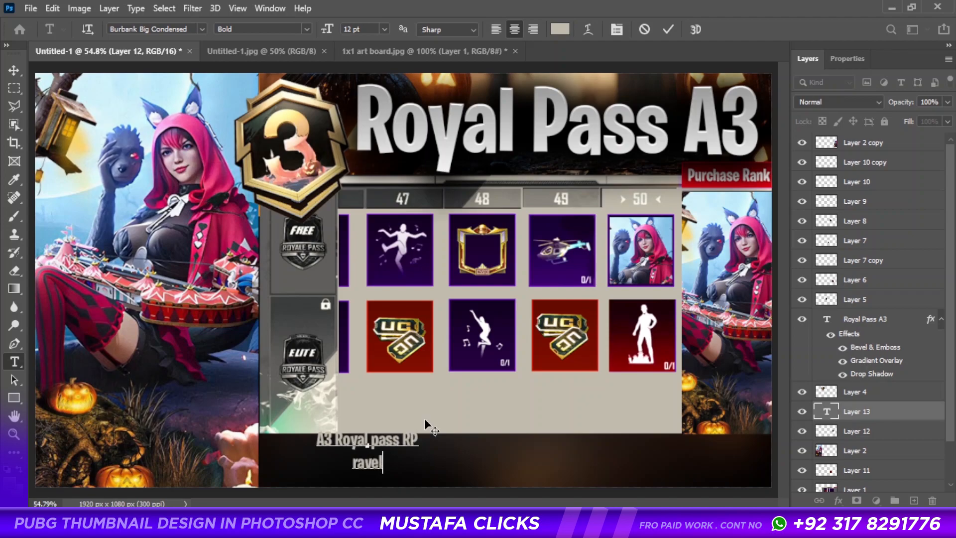
# Change the colour of the "A3 Royal pass RP" text to yellow-orange ffc000.
pyautogui.hotkey('ctrl', 'a')
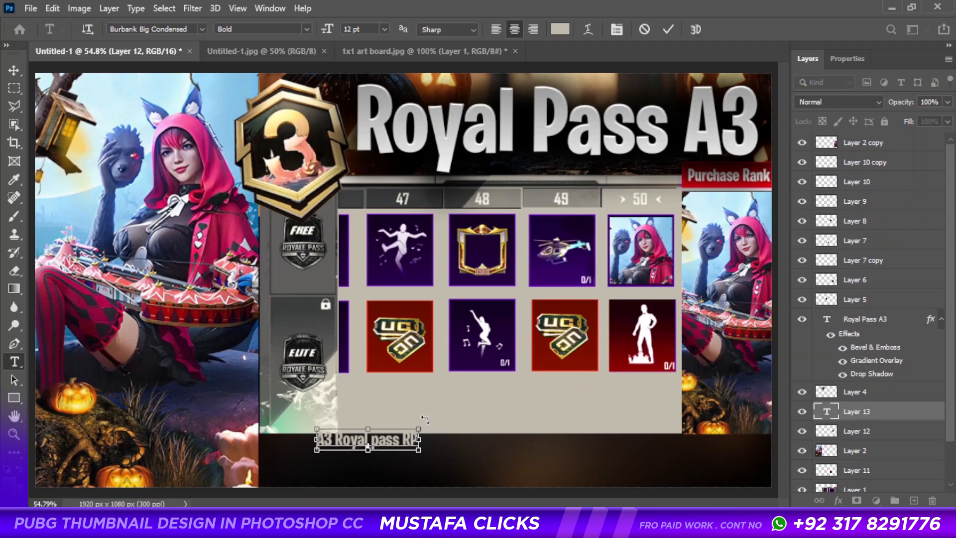
pyautogui.click(559, 29)
pyautogui.write('ffb200')
pyautogui.moveTo(663, 424); pyautogui.dragTo(663, 423)
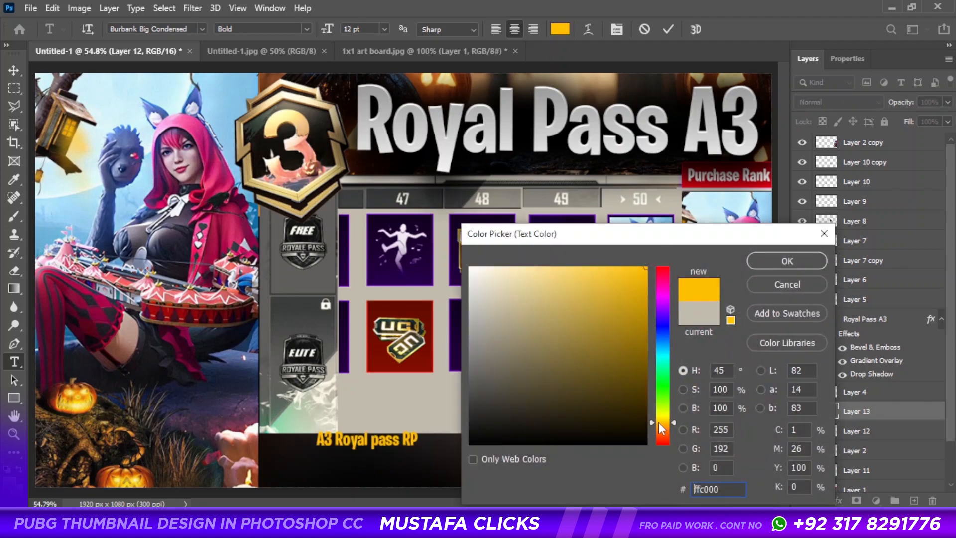
pyautogui.press('Return')
pyautogui.hotkey('ctrl', 'Return')
# Enlarge the "A3 Royal pass RP" text to about 342% across the bottom of the thumbnail.
pyautogui.hotkey('ctrl', 't')
pyautogui.moveTo(418, 439); pyautogui.dragTo(662, 434)
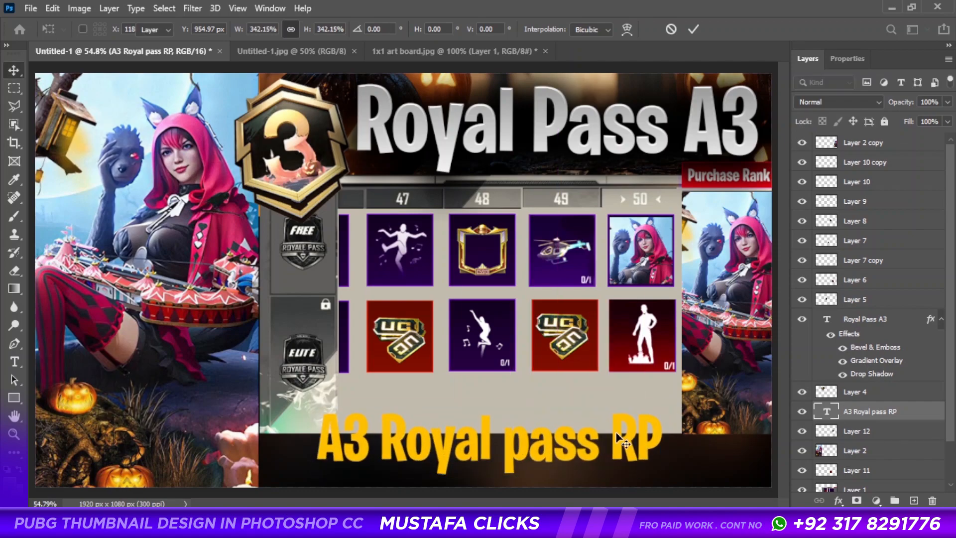
pyautogui.press('Return')
# Add a reversed linear Gradient Overlay of orange fading to transparent at 82% opacity to the "A3 Royal pass RP" caption.
pyautogui.doubleClick(823, 333)
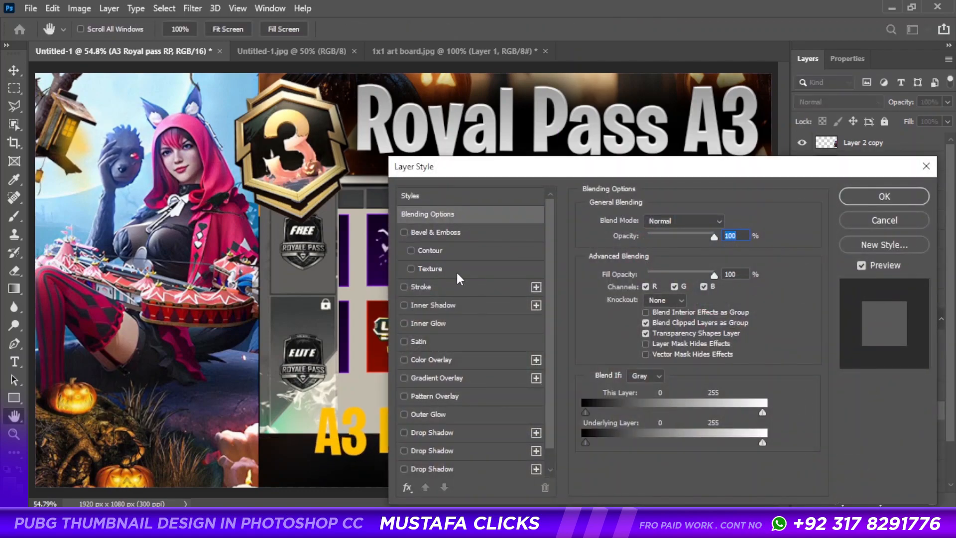
pyautogui.click(443, 309)
pyautogui.click(411, 323)
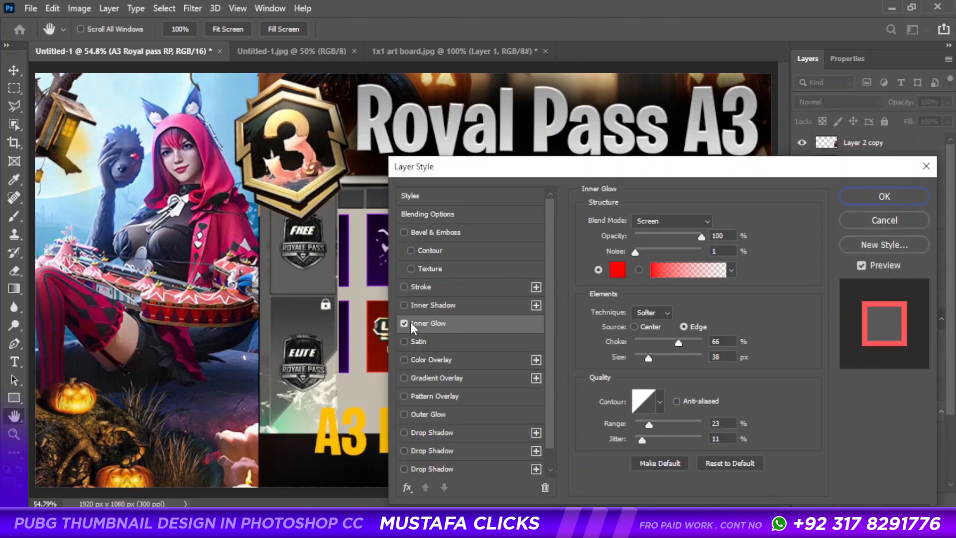
pyautogui.click(404, 324)
pyautogui.click(438, 379)
pyautogui.click(631, 273)
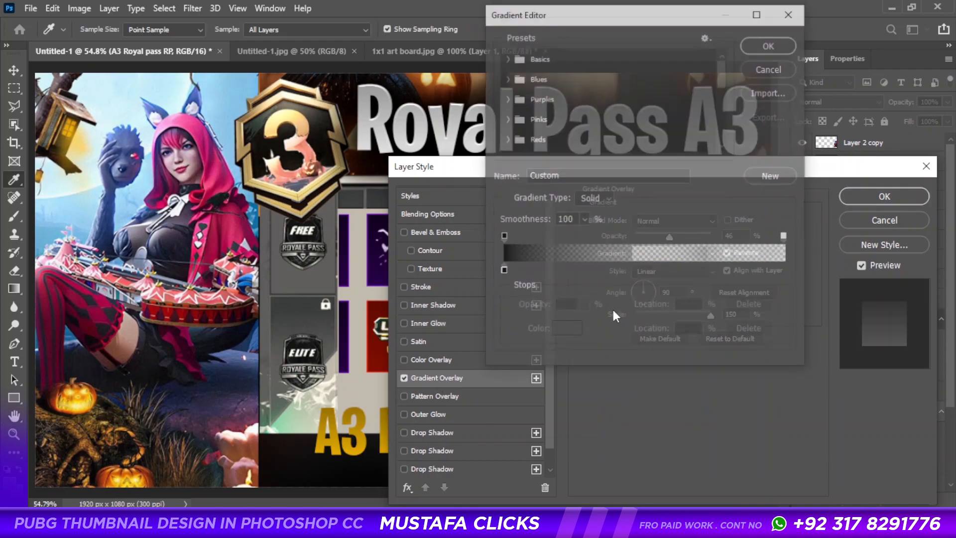
pyautogui.click(503, 272)
pyautogui.click(566, 329)
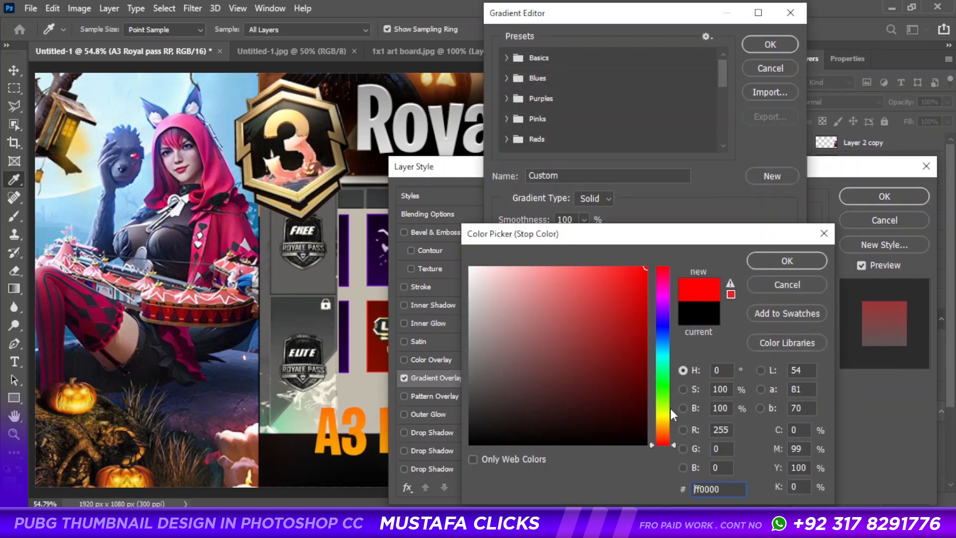
pyautogui.click(664, 430)
pyautogui.click(787, 261)
pyautogui.click(770, 44)
pyautogui.moveTo(673, 235); pyautogui.dragTo(698, 232)
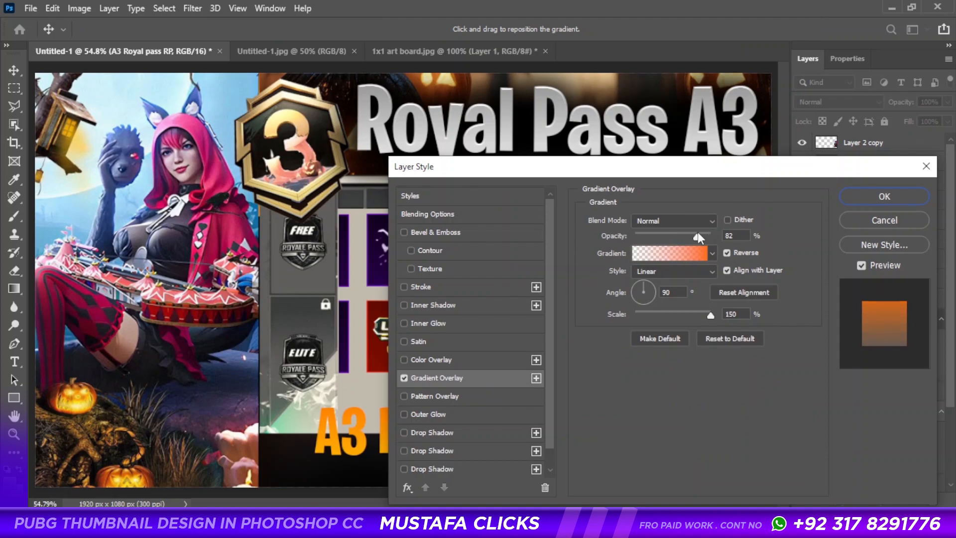
# Add Bevel & Emboss and a black Drop Shadow with distance 17 px, spread 30% and size 128 px to the caption.
pyautogui.click(484, 232)
pyautogui.click(416, 469)
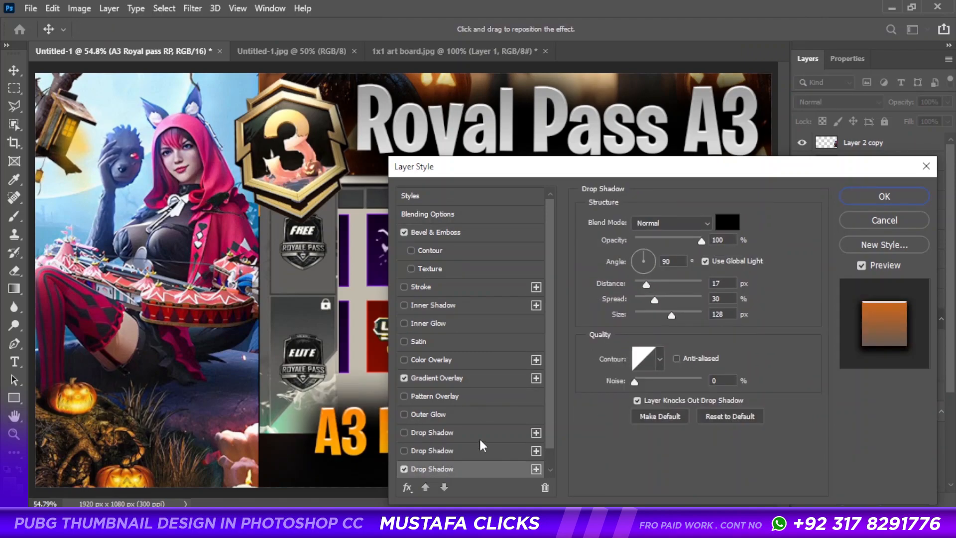
pyautogui.click(881, 197)
# Enlarge the "A3 Royal pass RP" caption to about 110% and bring its layer to the front of the stack.
pyautogui.hotkey('ctrl', 't')
pyautogui.moveTo(662, 437); pyautogui.dragTo(746, 436)
pyautogui.press('Return')
pyautogui.hotkey('ctrl', ']')
pyautogui.hotkey('ctrl', ']')
pyautogui.hotkey('ctrl', ']')
pyautogui.hotkey('ctrl', ']')
pyautogui.hotkey('ctrl', ']')
pyautogui.hotkey('ctrl', ']')
pyautogui.hotkey('ctrl', ']')
pyautogui.hotkey('ctrl', ']')
pyautogui.hotkey('ctrl', ']')
pyautogui.hotkey('ctrl', ']')
pyautogui.hotkey('ctrl', ']')
pyautogui.hotkey('ctrl', 't')
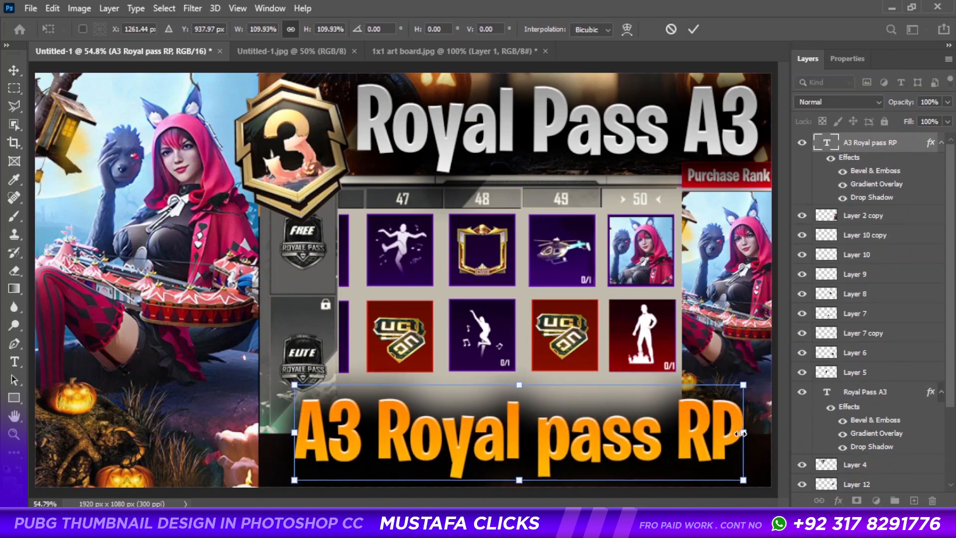
pyautogui.press('Return')
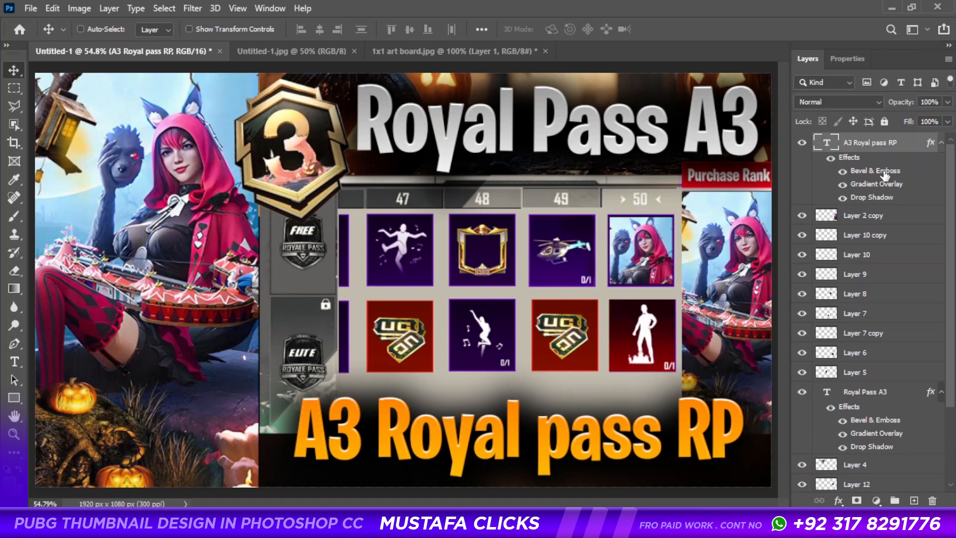
# Duplicate the golden number 3 badge and place a smaller copy just before the "A3 Royal pass RP" caption.
pyautogui.hotkey('ctrl', 'shift', 'alt', 'e')
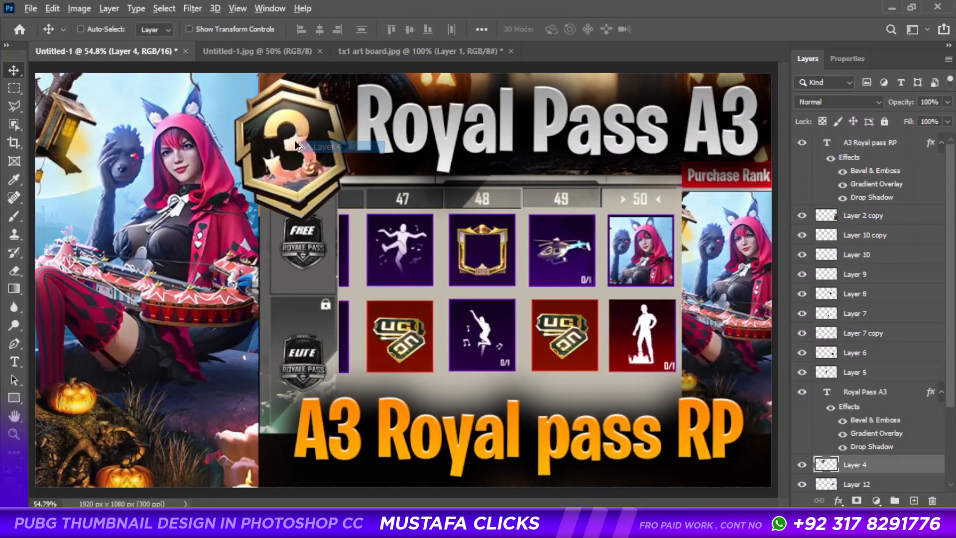
pyautogui.moveTo(294, 139); pyautogui.dragTo(228, 382)
# Add the two-line text "100RP OUTFIT" over the pumpkins below the large character.
pyautogui.press('t')
pyautogui.click(77, 419)
pyautogui.press('BackSpace')
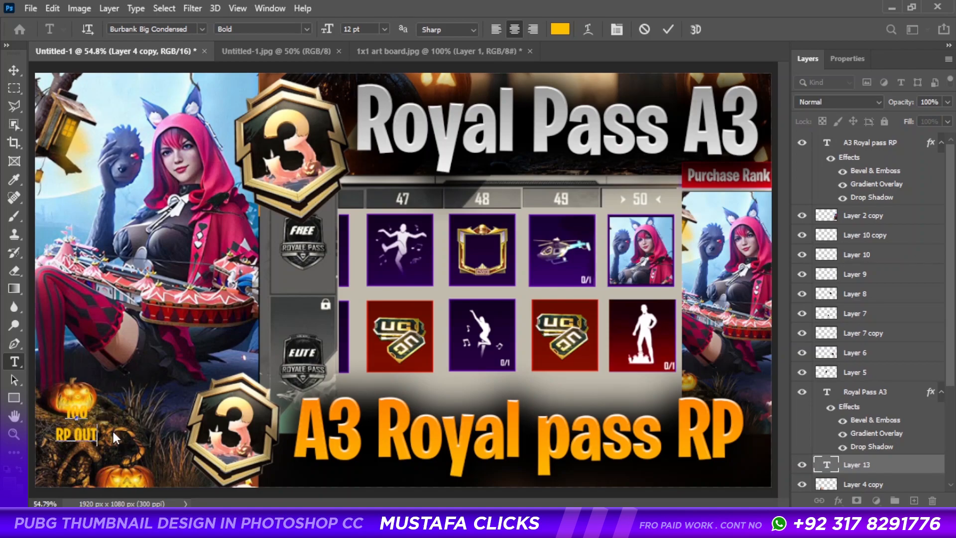
pyautogui.write('100 RP OUTFIT')
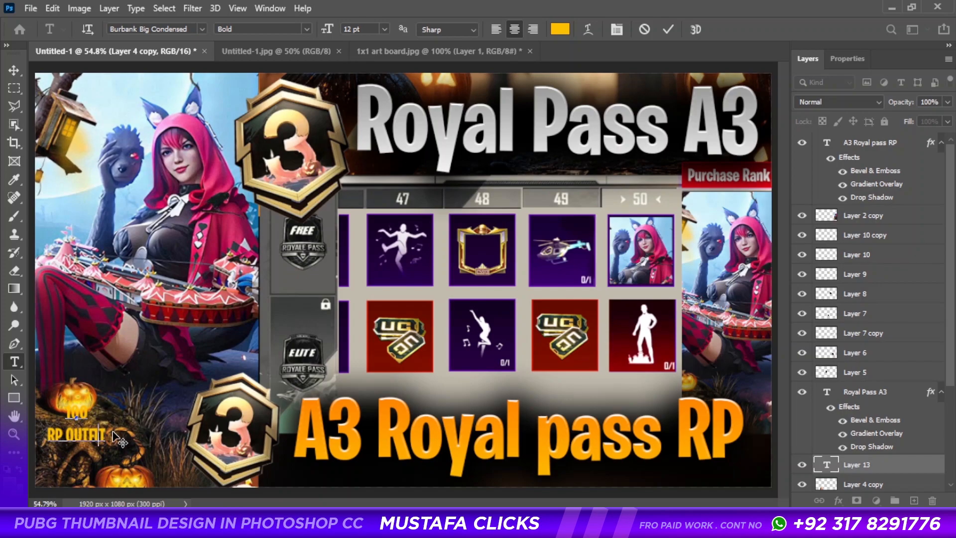
pyautogui.press('BackSpace')
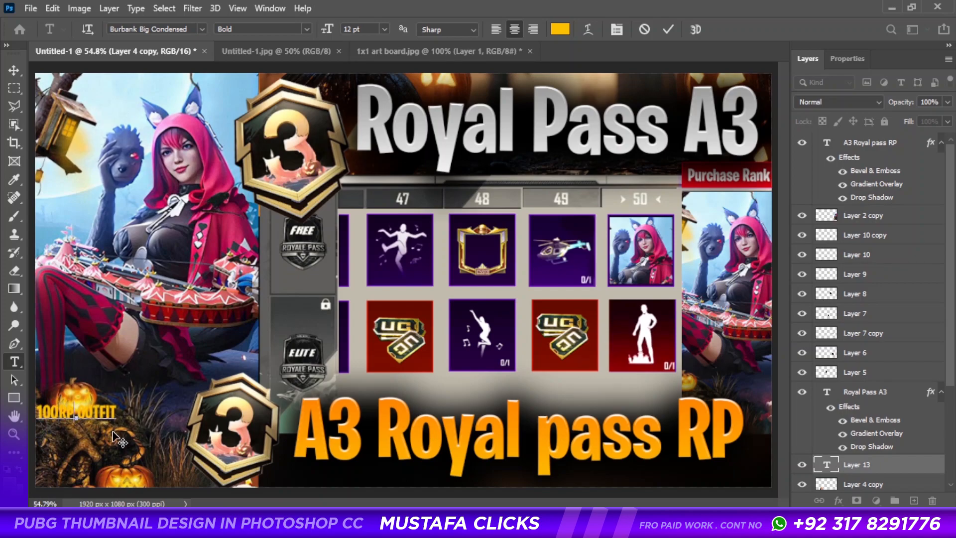
pyautogui.press('Return')
# Change the colour of the "100RP OUTFIT" text to white.
pyautogui.hotkey('ctrl', 'a')
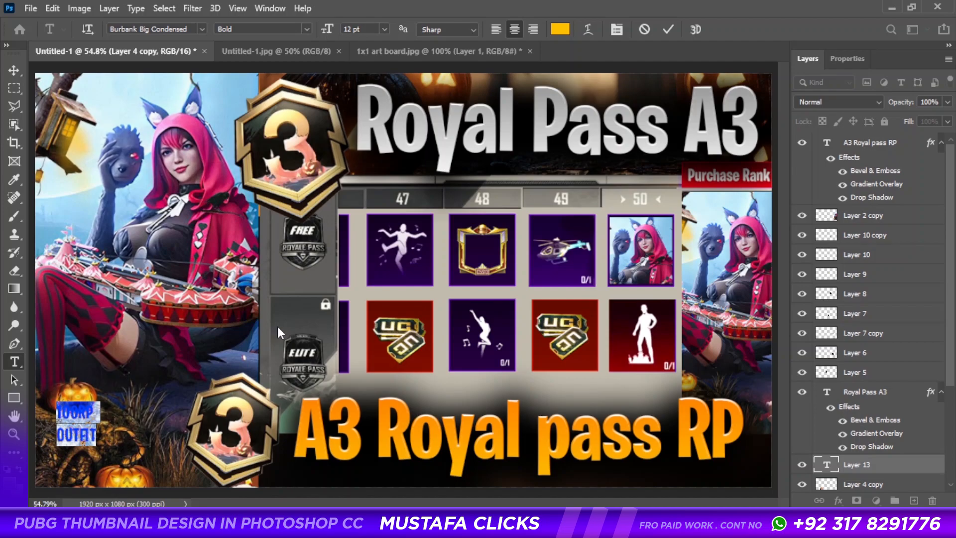
pyautogui.click(557, 29)
pyautogui.moveTo(491, 308); pyautogui.dragTo(467, 265)
pyautogui.click(762, 262)
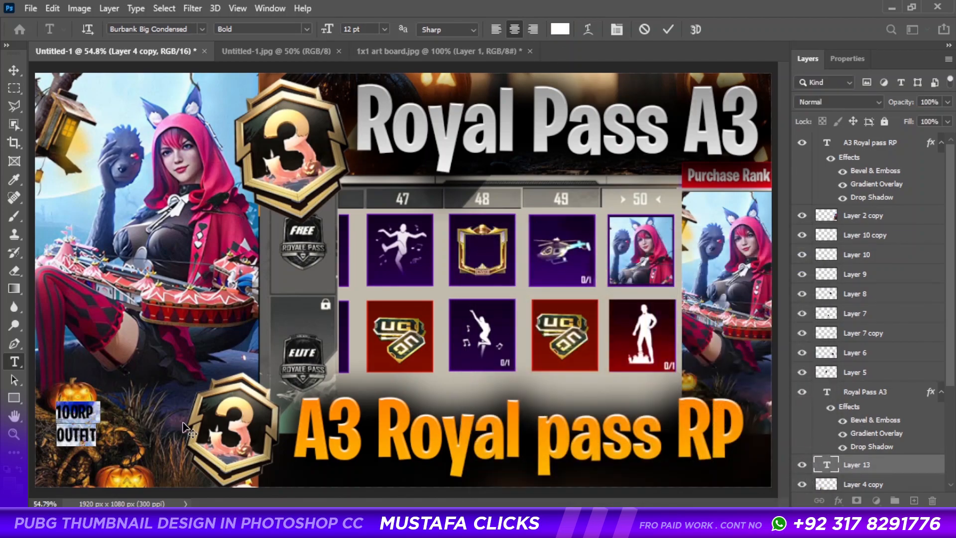
pyautogui.hotkey('ctrl', 'Return')
# Enlarge the "100RP OUTFIT" text to about 27 pt beside the lower badge.
pyautogui.press('v')
pyautogui.hotkey('ctrl', 't')
pyautogui.moveTo(98, 424); pyautogui.dragTo(160, 430)
pyautogui.press('Return')
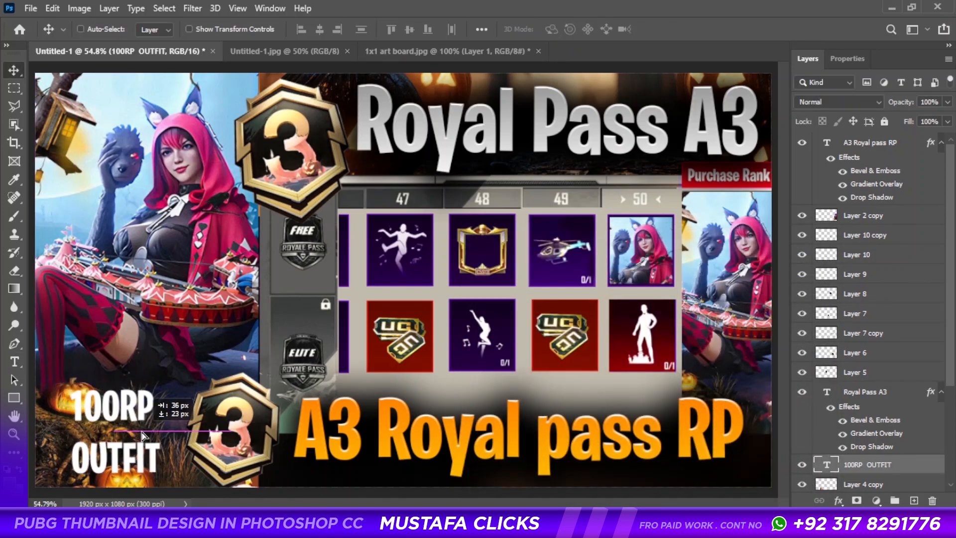
# Tighten the line spacing of the "100RP OUTFIT" text to 21 pt leading and close the extra panels.
pyautogui.press('t')
pyautogui.click(134, 443)
pyautogui.hotkey('ctrl', 'a')
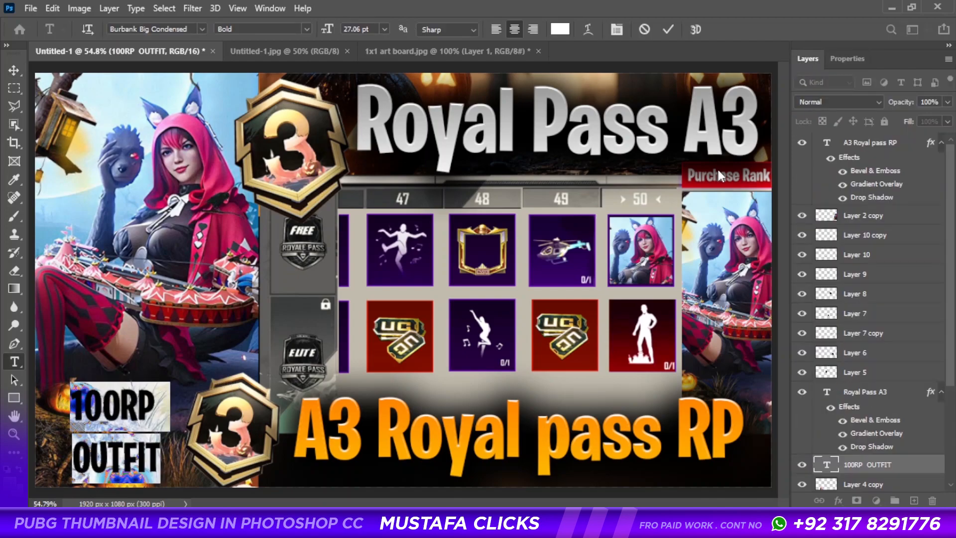
pyautogui.hotkey('ctrl', 't')
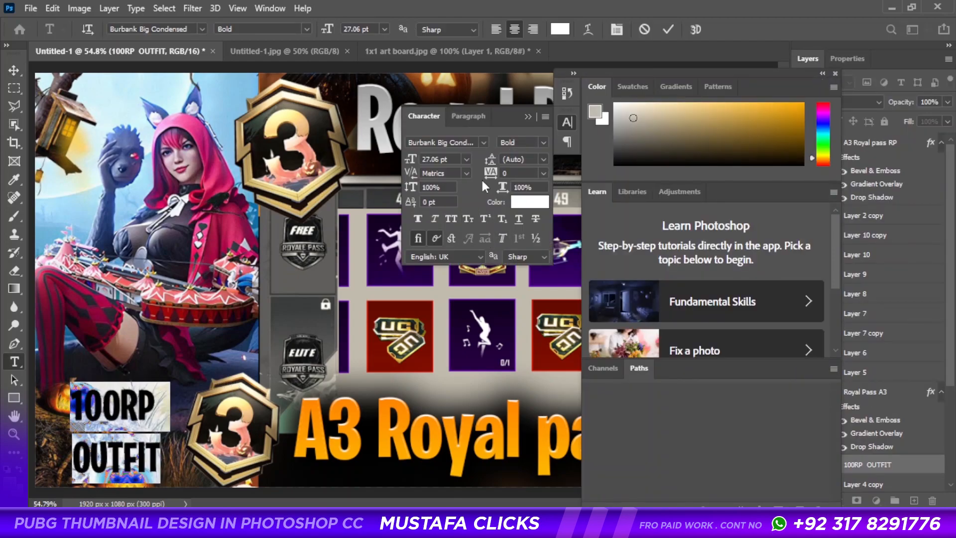
pyautogui.moveTo(490, 159); pyautogui.dragTo(477, 167)
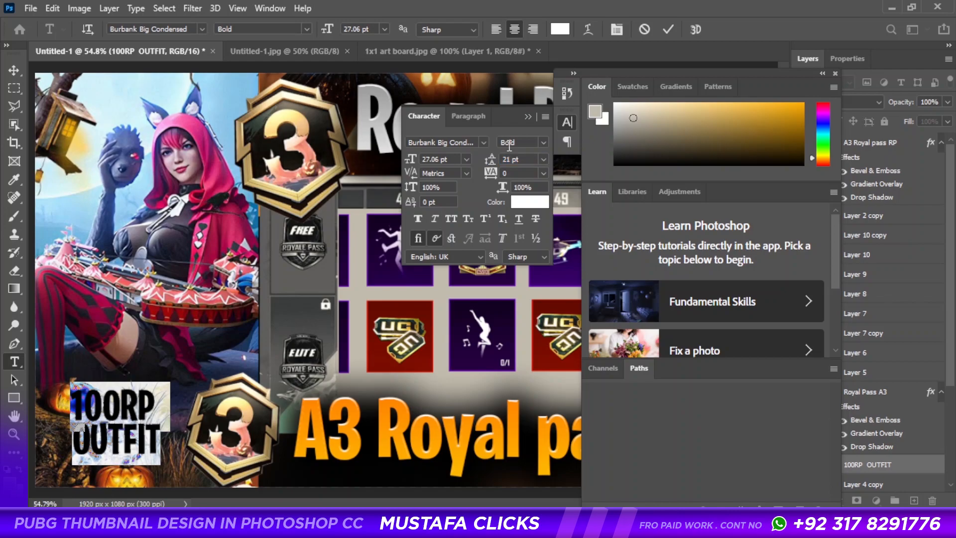
pyautogui.click(528, 118)
pyautogui.click(669, 29)
pyautogui.press('v')
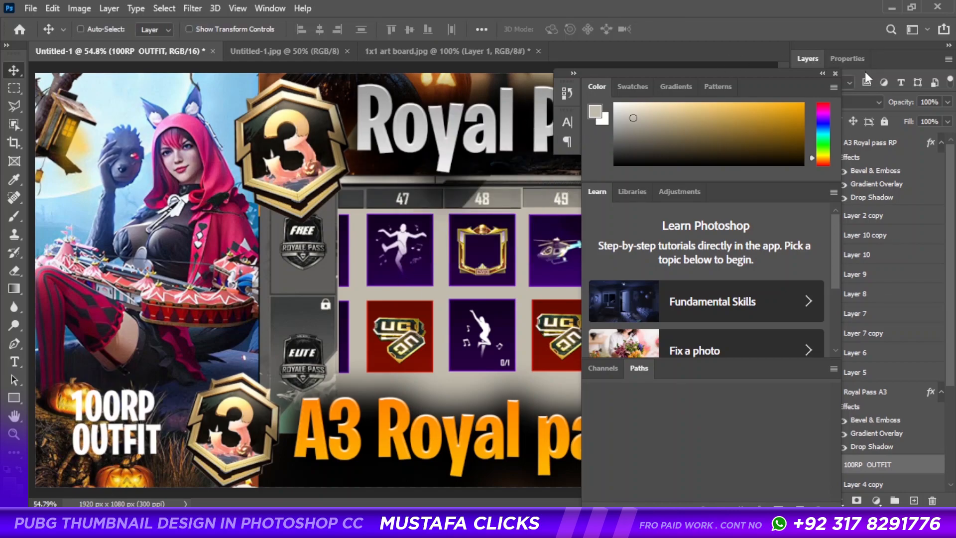
pyautogui.click(836, 73)
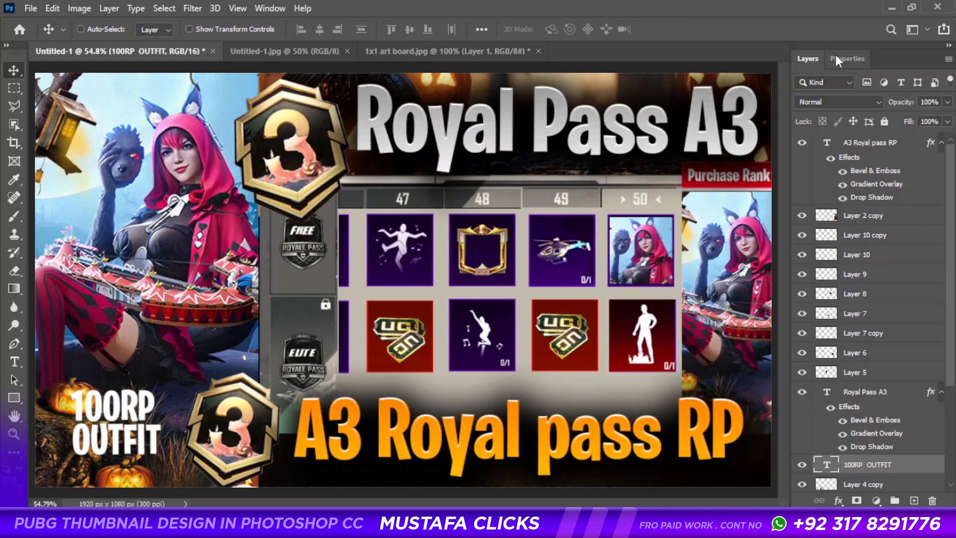
# Add Bevel & Emboss and a reversed linear Gradient Overlay of black fading to transparent at 41% opacity to the "100RP OUTFIT" text.
pyautogui.doubleClick(904, 466)
pyautogui.click(469, 236)
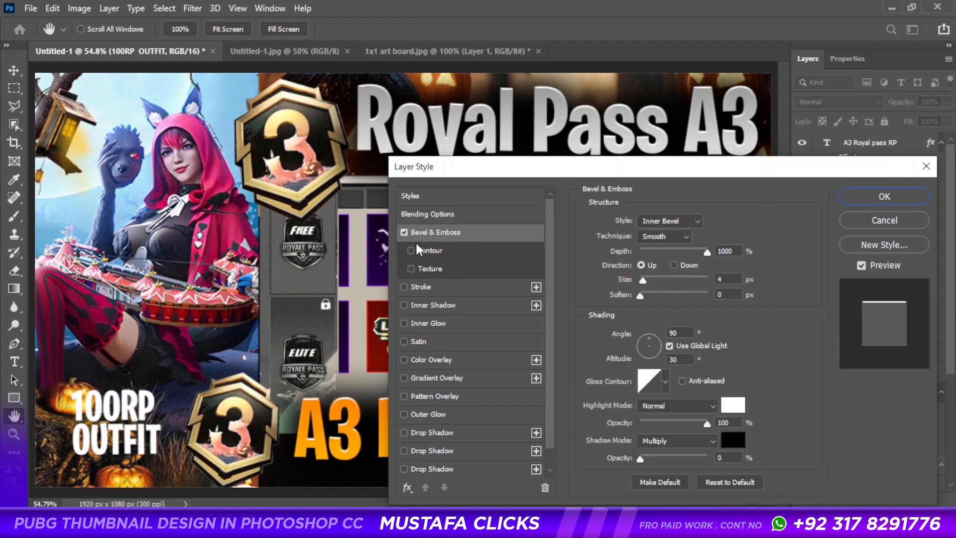
pyautogui.click(441, 378)
pyautogui.click(686, 258)
pyautogui.click(504, 271)
pyautogui.click(566, 331)
pyautogui.moveTo(557, 338); pyautogui.dragTo(446, 450)
pyautogui.click(766, 264)
pyautogui.click(767, 45)
pyautogui.moveTo(696, 238); pyautogui.dragTo(668, 240)
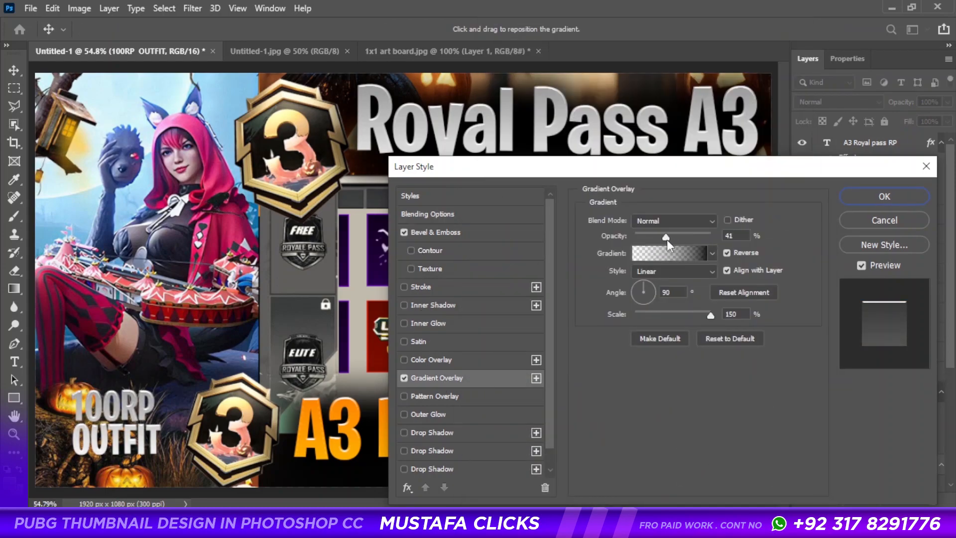
# Reduce the bevel size on "100RP OUTFIT" and add a black Drop Shadow with distance 17 px, spread 30% and size 128 px.
pyautogui.click(436, 232)
pyautogui.click(722, 279)
pyautogui.click(478, 468)
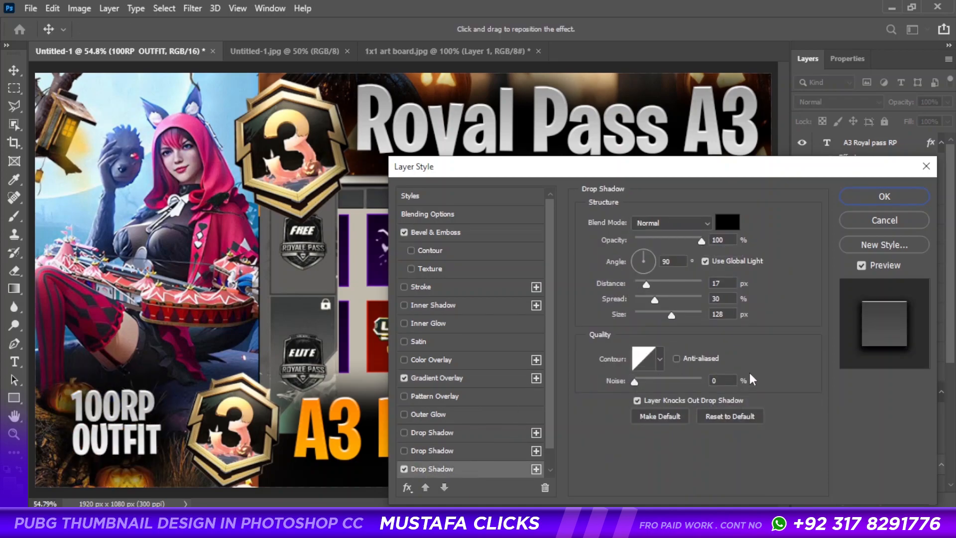
pyautogui.click(885, 196)
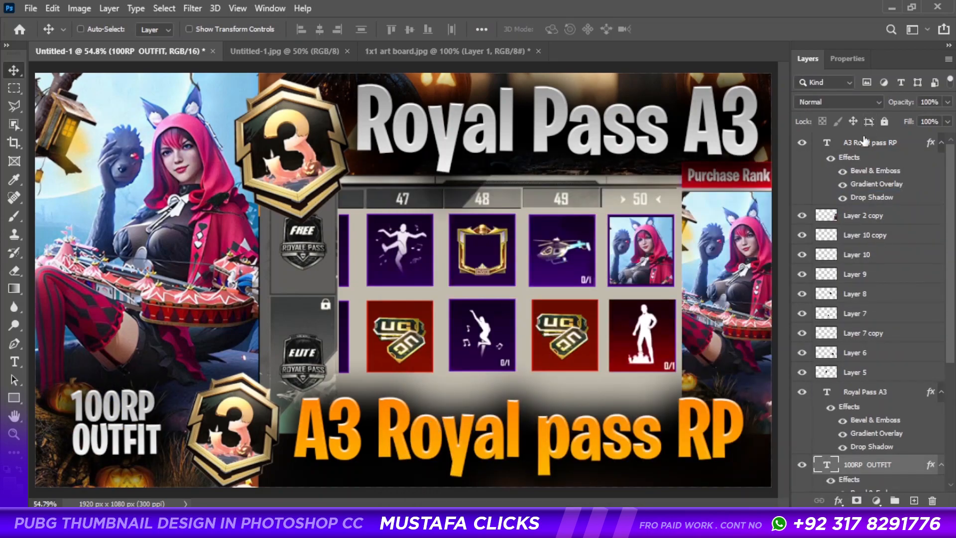
pyautogui.click(864, 142)
pyautogui.hotkey('ctrl', 'shift', 'alt', 'e')
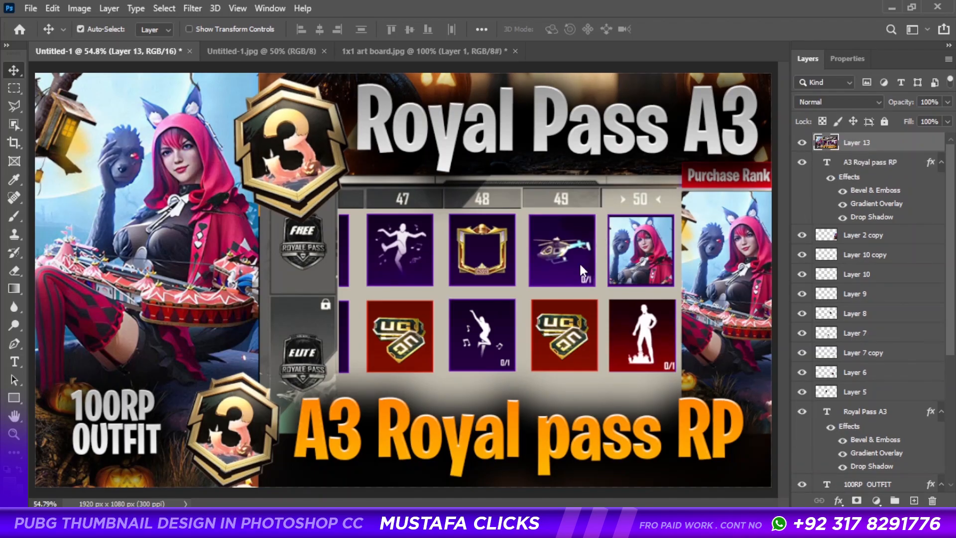
pyautogui.hotkey('ctrl', 'shift', 'a')
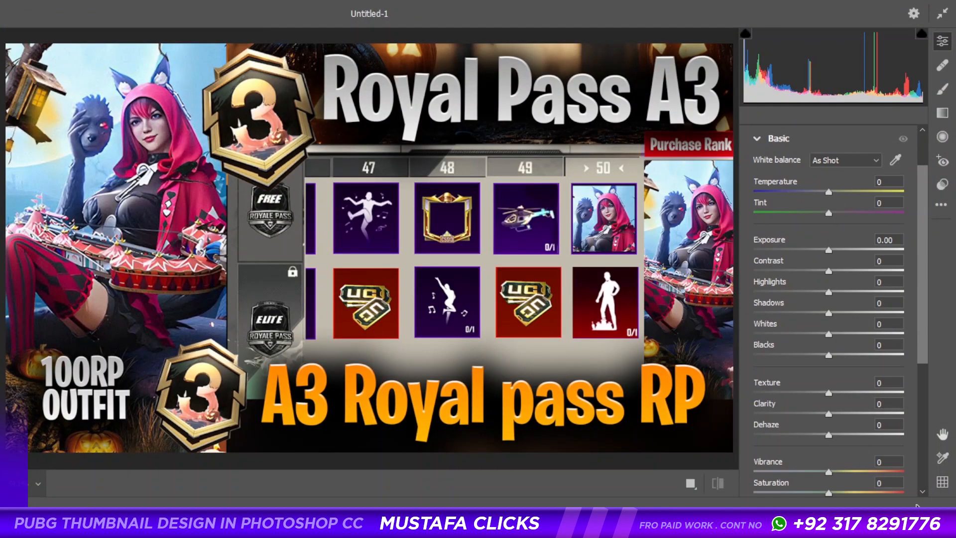
pyautogui.click(917, 514)
pyautogui.press('Delete')
# Move the "Layer 2 copy" character art beneath the bottom caption and "Layer 10 copy" in the layer order.
pyautogui.rightClick(732, 144)
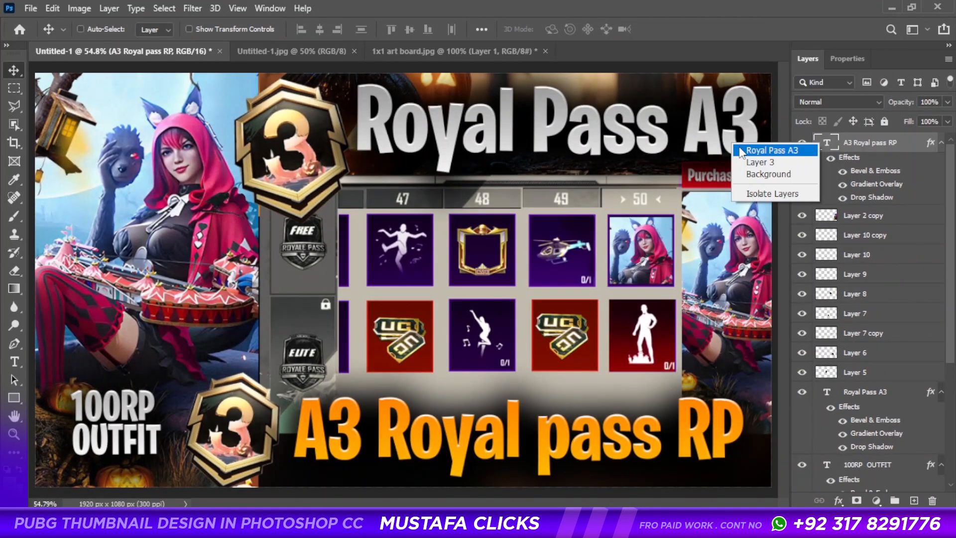
pyautogui.click(738, 151)
pyautogui.rightClick(707, 213)
pyautogui.click(718, 221)
pyautogui.hotkey('ctrl', 'shift', ']')
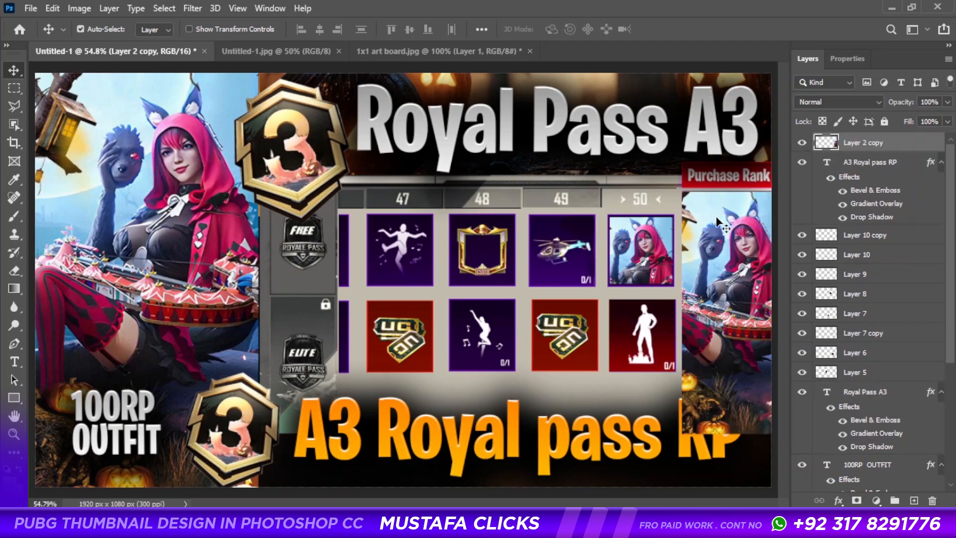
pyautogui.hotkey('ctrl', '[')
pyautogui.hotkey('ctrl', '[')
# Send the "Royal Pass A3" title layer down the stack, behind the reward panel but above the header background.
pyautogui.rightClick(745, 114)
pyautogui.click(751, 121)
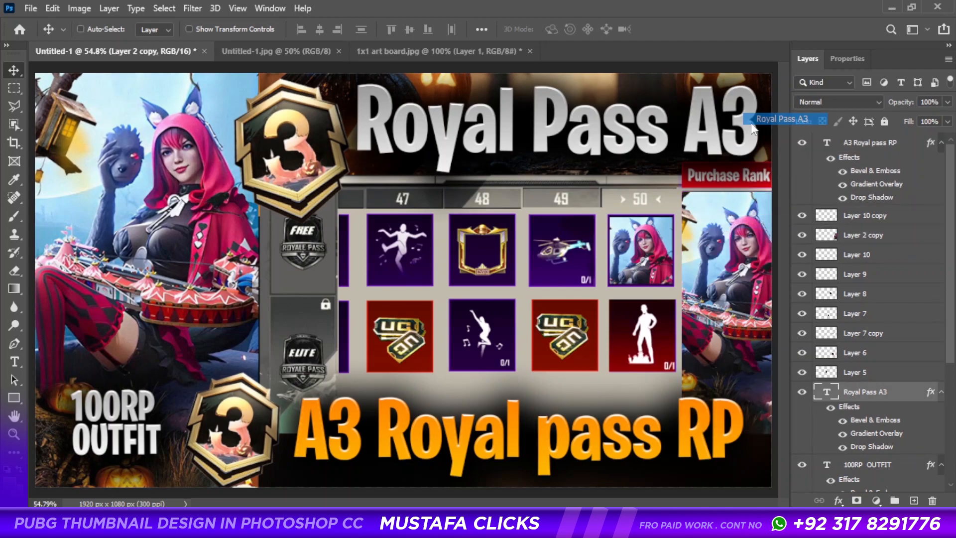
pyautogui.hotkey('ctrl', ']')
pyautogui.hotkey('ctrl', ']')
pyautogui.hotkey('ctrl', '[')
pyautogui.hotkey('ctrl', '[')
pyautogui.hotkey('ctrl', '[')
pyautogui.hotkey('ctrl', '[')
pyautogui.hotkey('ctrl', '[')
pyautogui.hotkey('ctrl', '[')
pyautogui.hotkey('ctrl', '[')
pyautogui.hotkey('ctrl', '[')
pyautogui.hotkey('ctrl', '[')
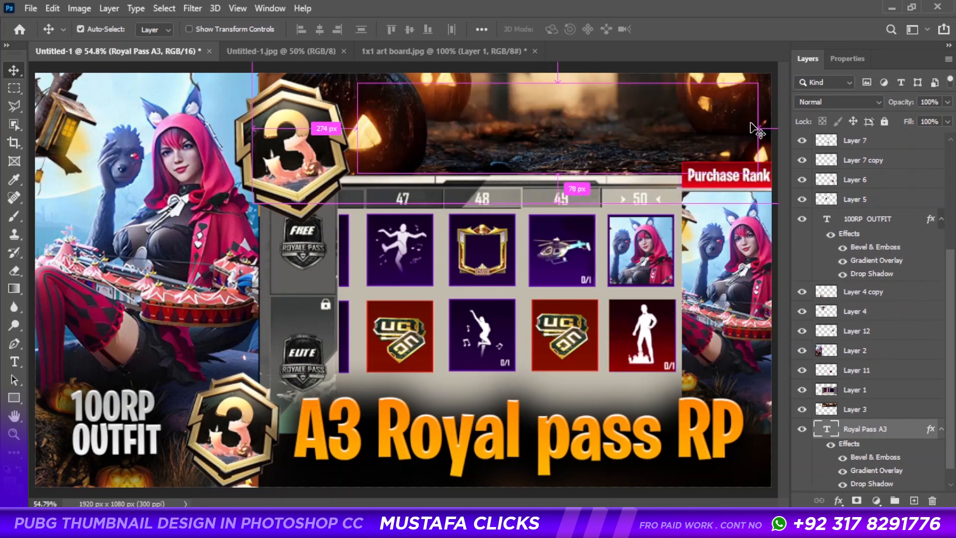
# Merge a copy of all visible layers into a new top layer and set Exposure -0.10 and Contrast +23 in Camera Raw.
pyautogui.hotkey('ctrl', 'alt', 'shift', 'e')
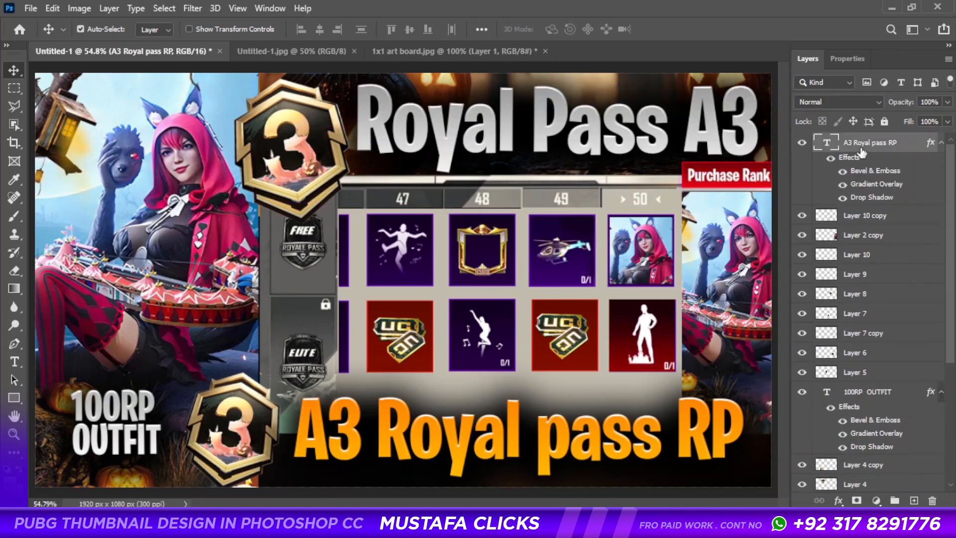
pyautogui.hotkey('ctrl', 'shift', 'a')
pyautogui.moveTo(829, 251)
pyautogui.mouseDown()
pyautogui.moveTo(847, 270)
pyautogui.moveTo(828, 250)
pyautogui.mouseUp()
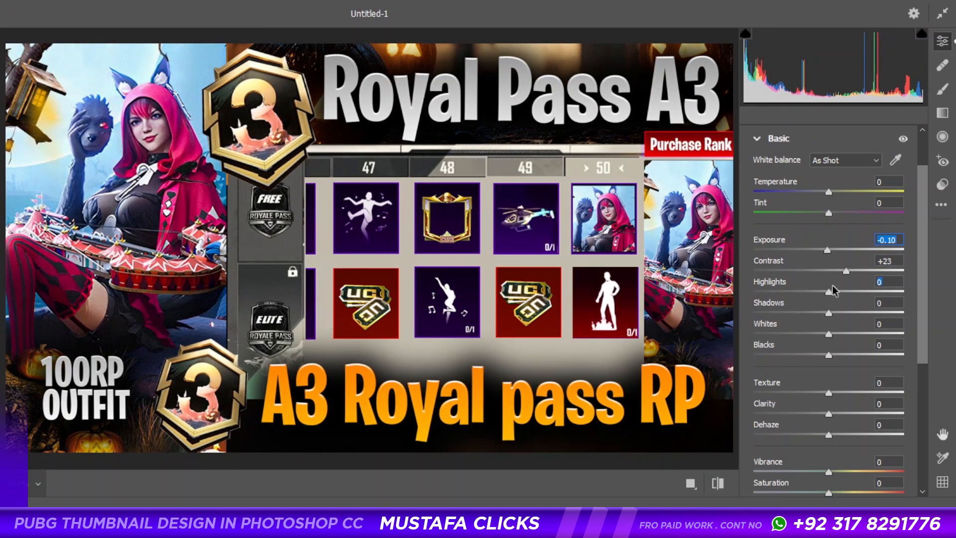
# Set the Camera Raw Basic adjustments to Highlights +26, Shadows +14, Whites +8 and Blacks -21.
pyautogui.moveTo(828, 292); pyautogui.dragTo(848, 292)
pyautogui.moveTo(829, 355); pyautogui.dragTo(803, 355)
pyautogui.moveTo(829, 313); pyautogui.dragTo(840, 314)
pyautogui.moveTo(798, 355); pyautogui.dragTo(813, 355)
pyautogui.moveTo(828, 334); pyautogui.dragTo(836, 332)
# Set Texture to +20, Clarity to +8, Vibrance to +42 and Saturation to +23.
pyautogui.moveTo(836, 386); pyautogui.dragTo(843, 387)
pyautogui.moveTo(829, 413); pyautogui.dragTo(835, 413)
pyautogui.scroll(-5, 842, 348)
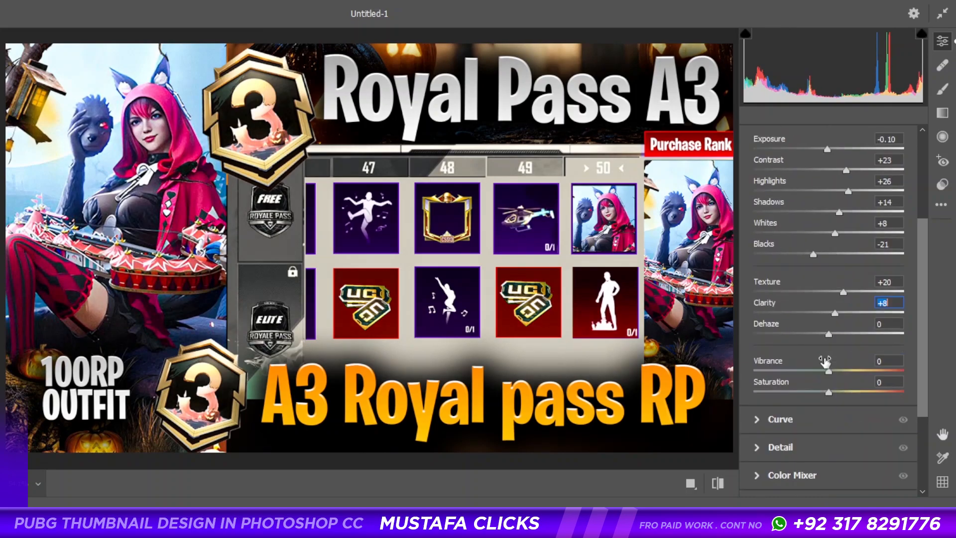
pyautogui.moveTo(828, 302); pyautogui.dragTo(844, 326)
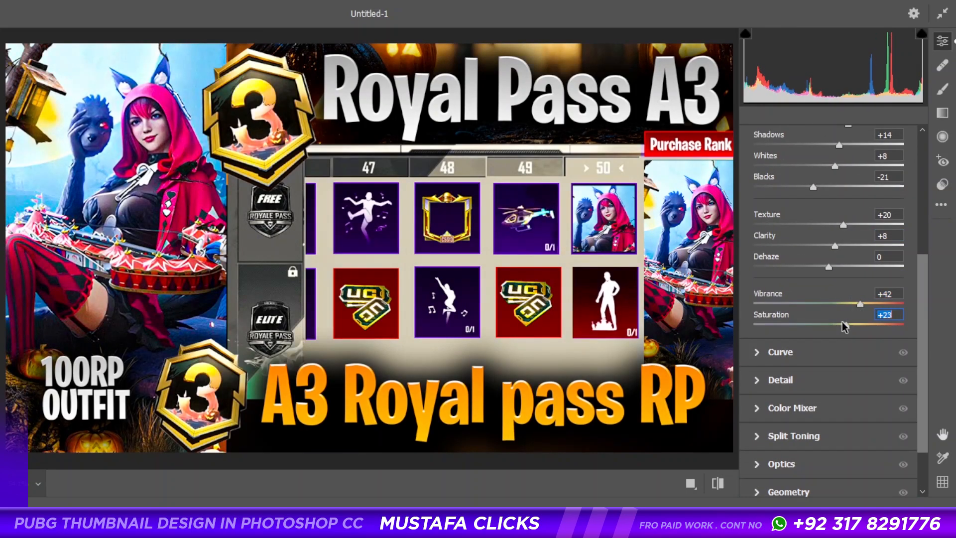
# Raise the tone curve's black point to an output of about 20 and add a shadow point at input 66, output 71.
pyautogui.scroll(-4, 829, 340)
pyautogui.click(815, 300)
pyautogui.moveTo(752, 417); pyautogui.dragTo(753, 405)
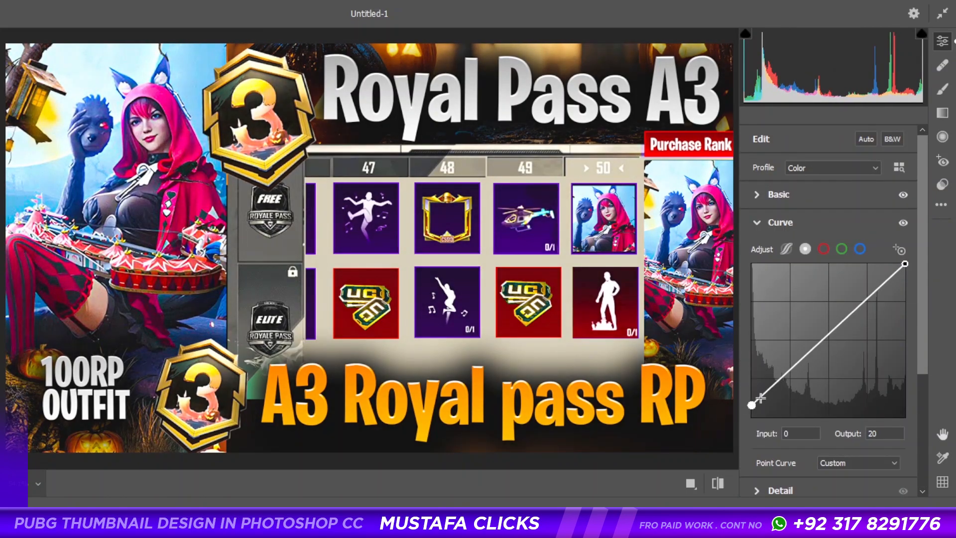
pyautogui.moveTo(792, 368); pyautogui.dragTo(792, 375)
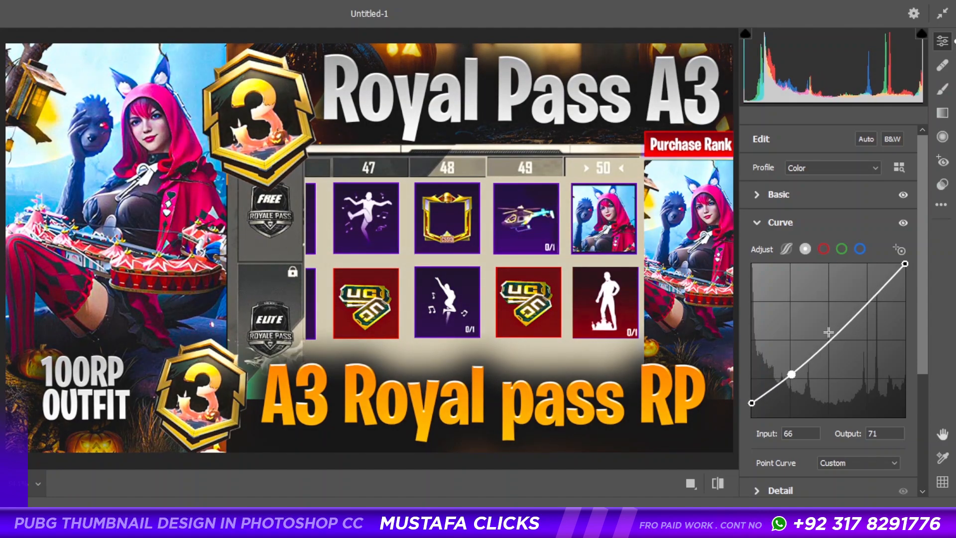
# Set the image's Sharpening to 89 in the Camera Raw Detail settings.
pyautogui.scroll(-3, 825, 342)
pyautogui.scroll(-1, 825, 342)
pyautogui.click(797, 318)
pyautogui.moveTo(755, 249); pyautogui.dragTo(842, 252)
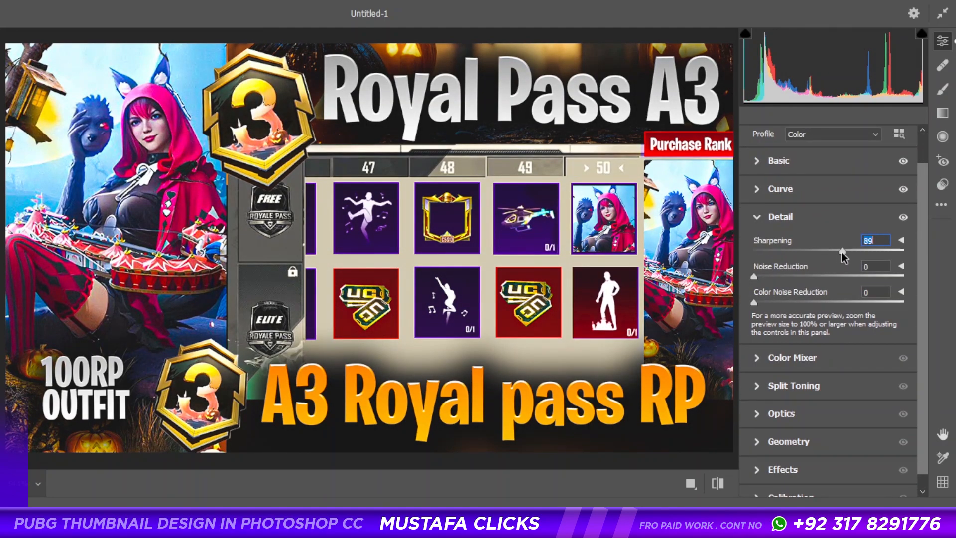
# Add grain to the whole thumbnail and apply the Camera Raw adjustments.
pyautogui.click(781, 451)
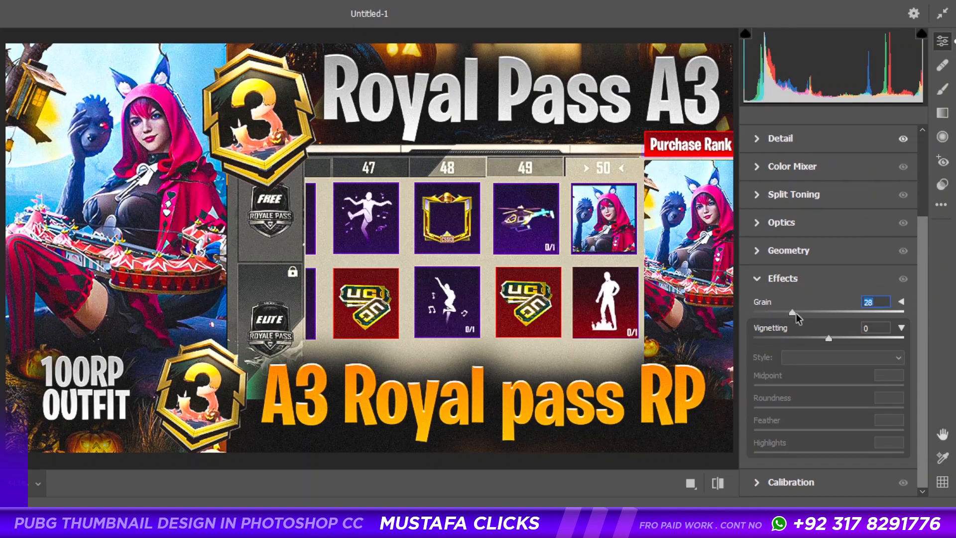
pyautogui.moveTo(808, 313); pyautogui.dragTo(815, 315)
pyautogui.click(927, 521)
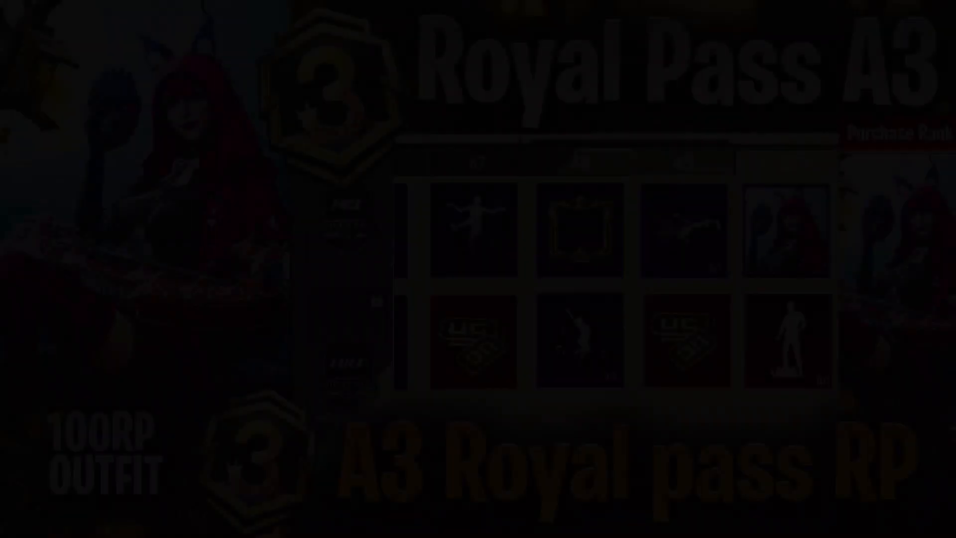